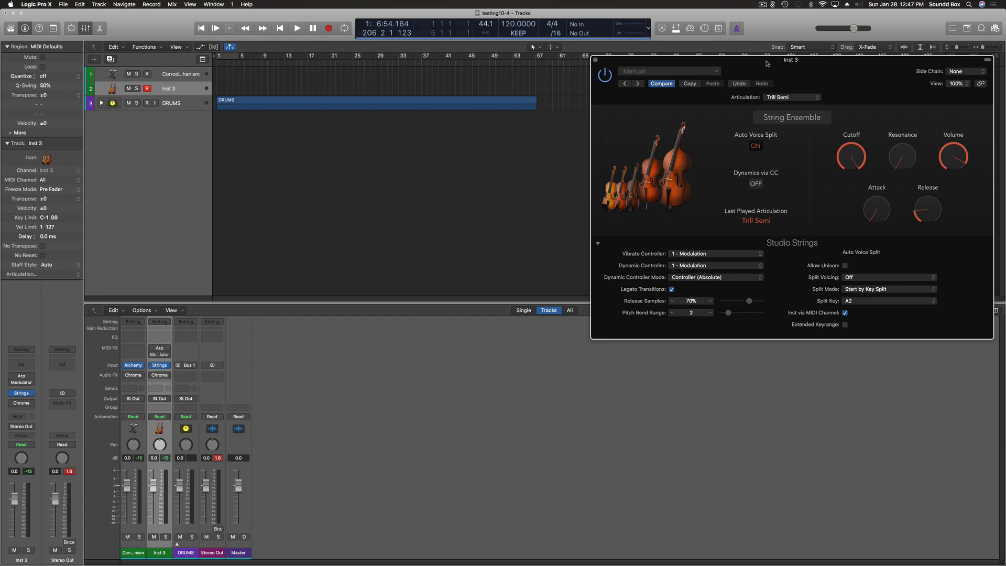
Switch to Chrome and examine the new features described on Apple's Logic Pro X page, from the overview down to Drummer
key("super+Tab")
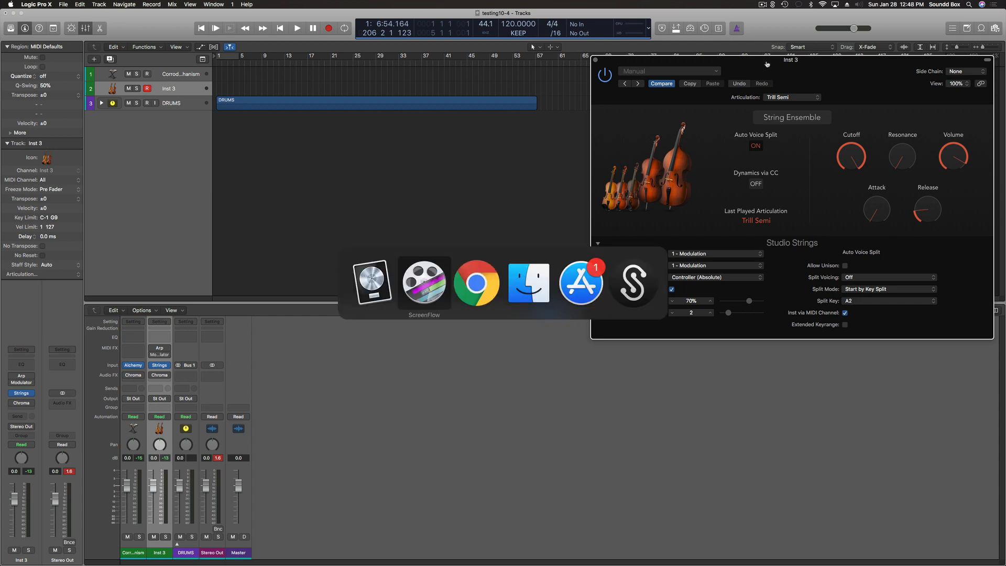
key("super+Tab")
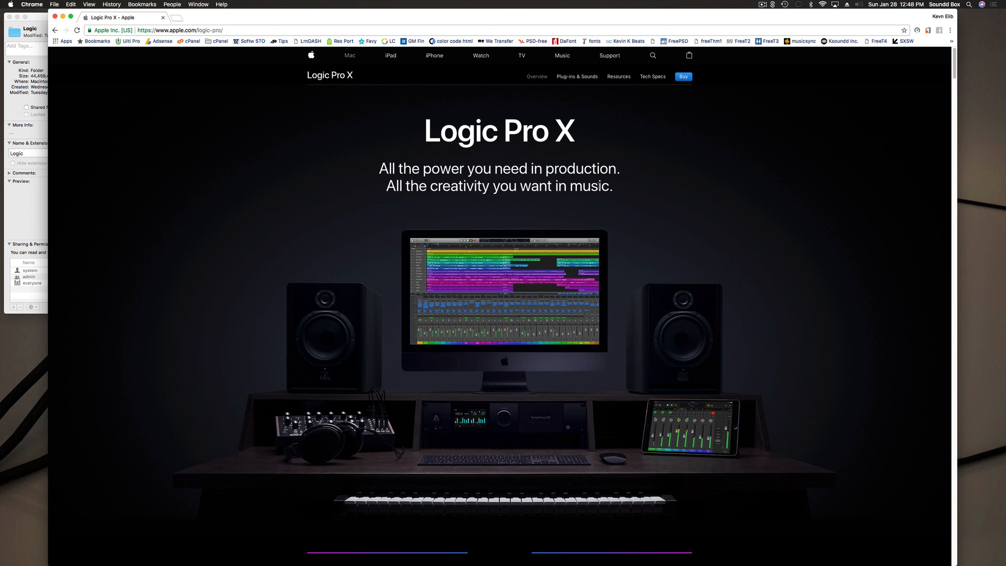
scroll(599, 187, "down", 10)
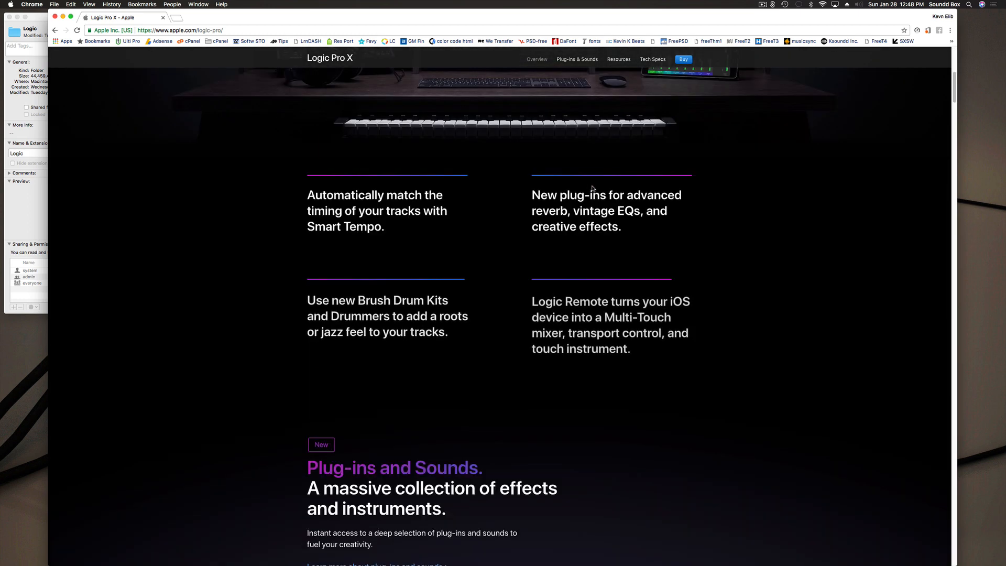
scroll(593, 188, "down", 10)
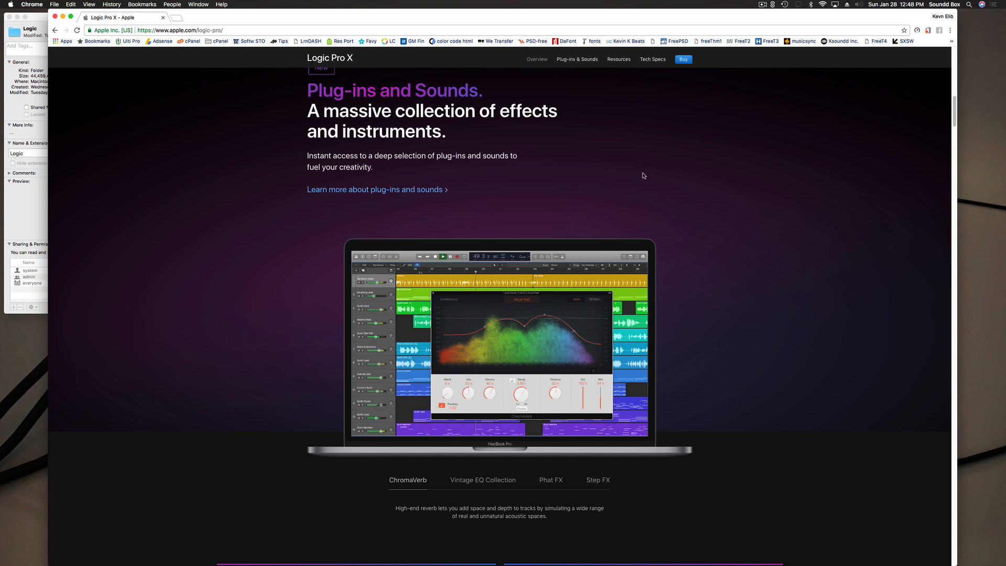
scroll(646, 175, "down", 3)
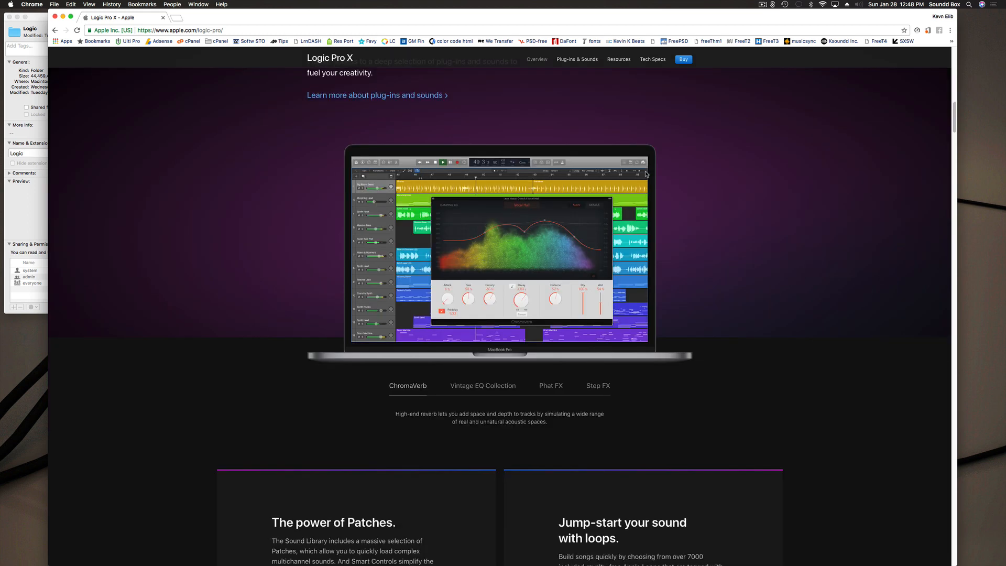
scroll(605, 262, "down", 6)
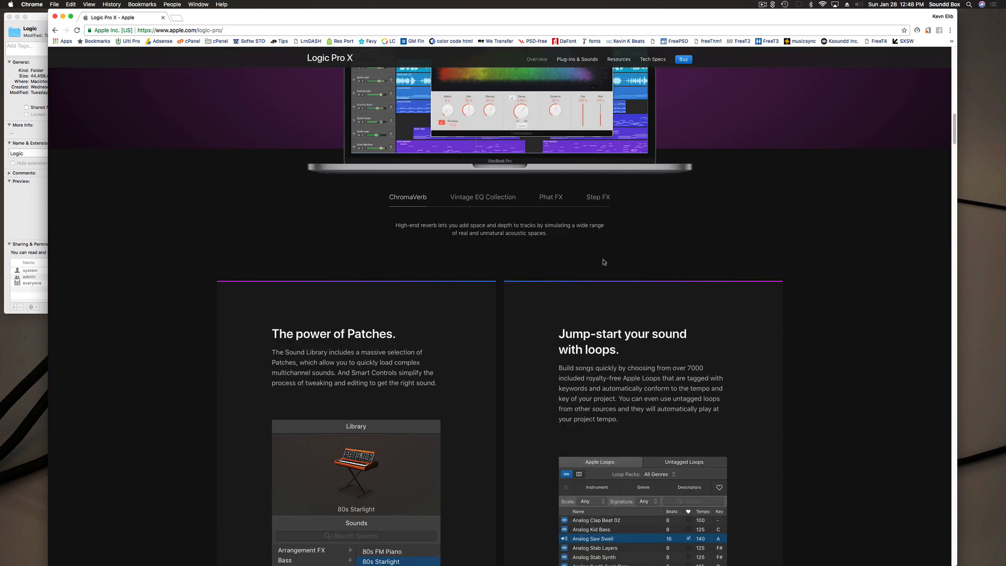
scroll(604, 262, "down", 20)
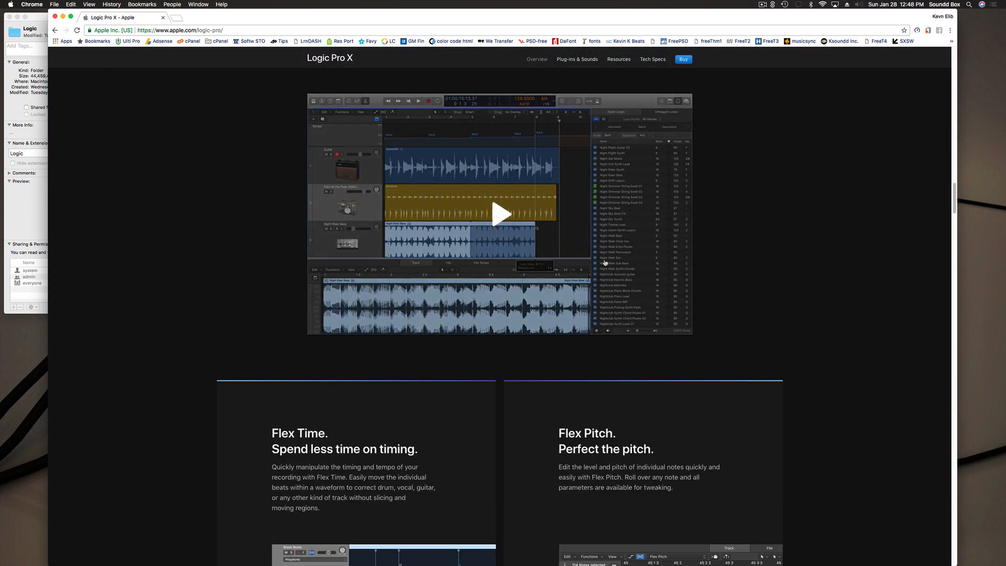
scroll(605, 262, "down", 20)
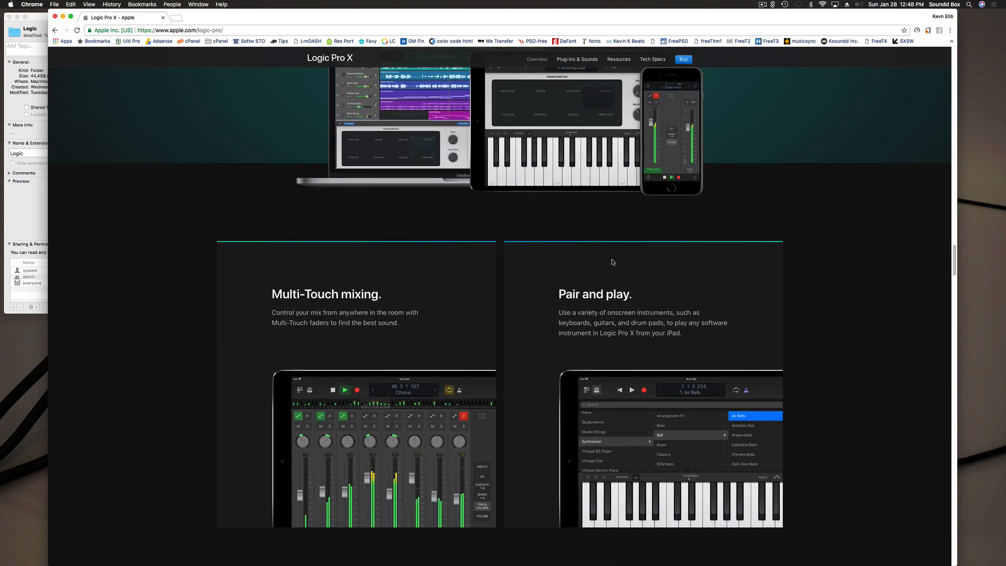
scroll(612, 262, "down", 18)
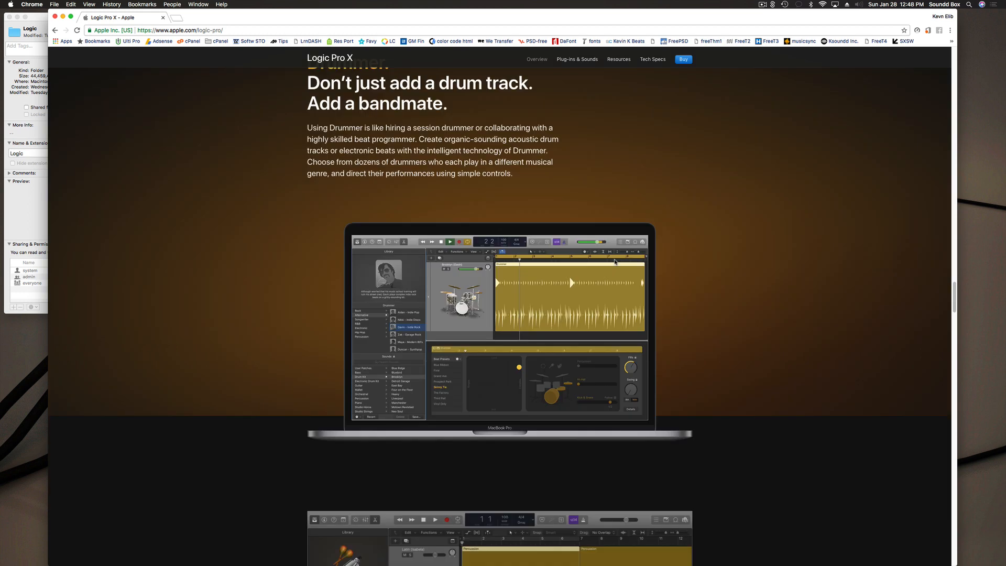
scroll(614, 262, "down", 10)
Switch back to Logic Pro X, open the ChromaVerb plug-in on the Inst 3 channel, and turn it on
key("super+Tab")
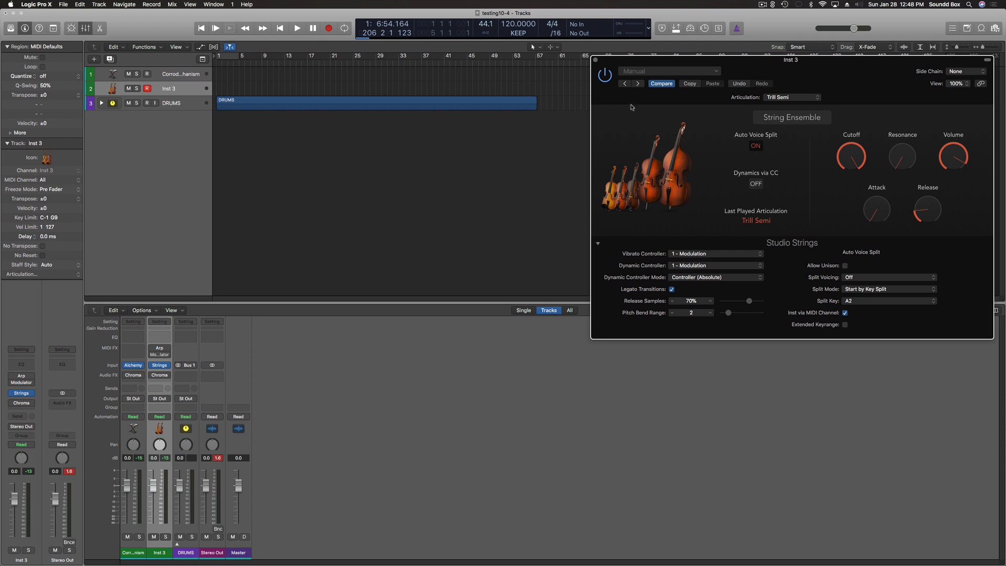
left_click_drag(716, 68, 628, 64)
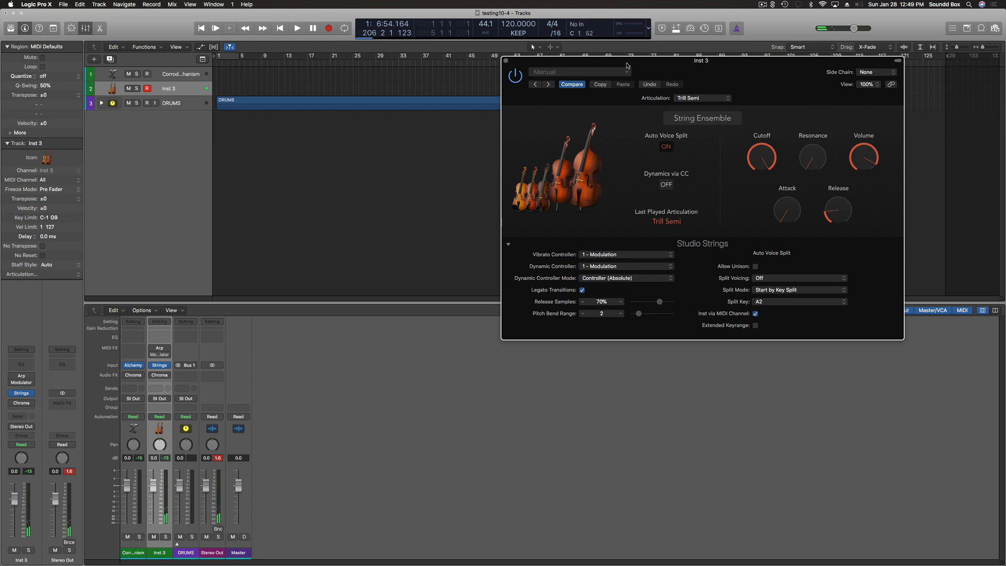
mouse_move(764, 153)
mouse_move(162, 375)
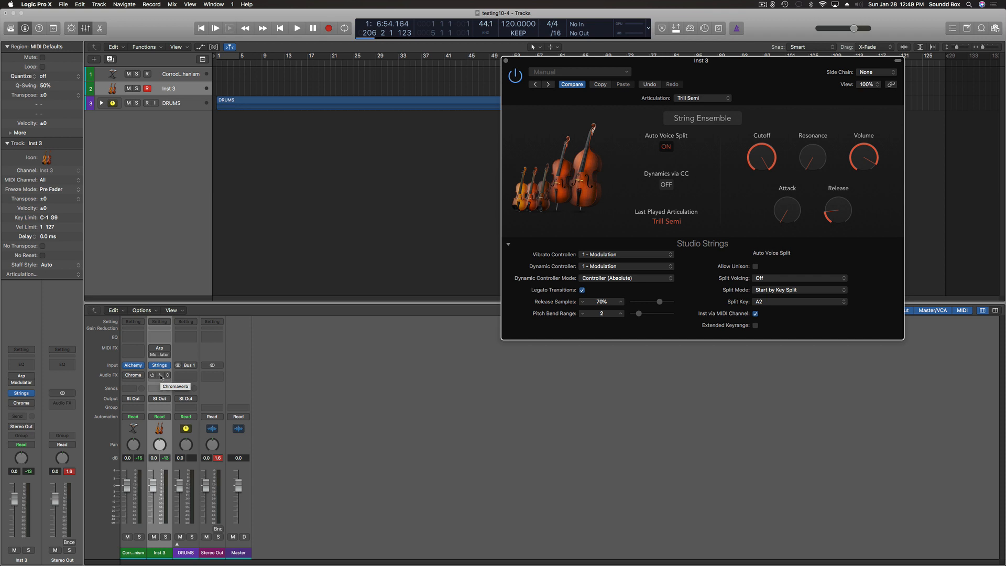
left_click(161, 376)
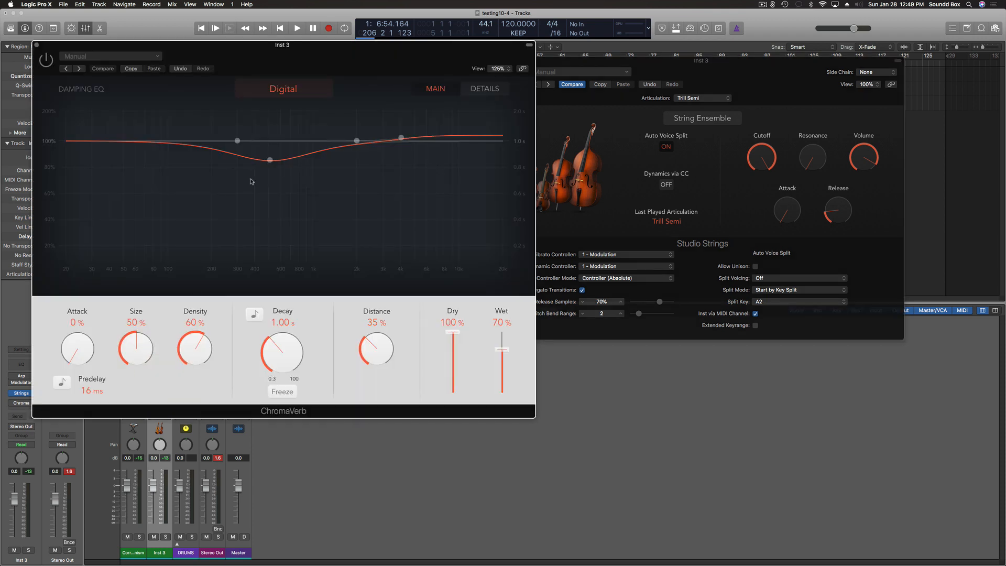
left_click_drag(265, 45, 565, 60)
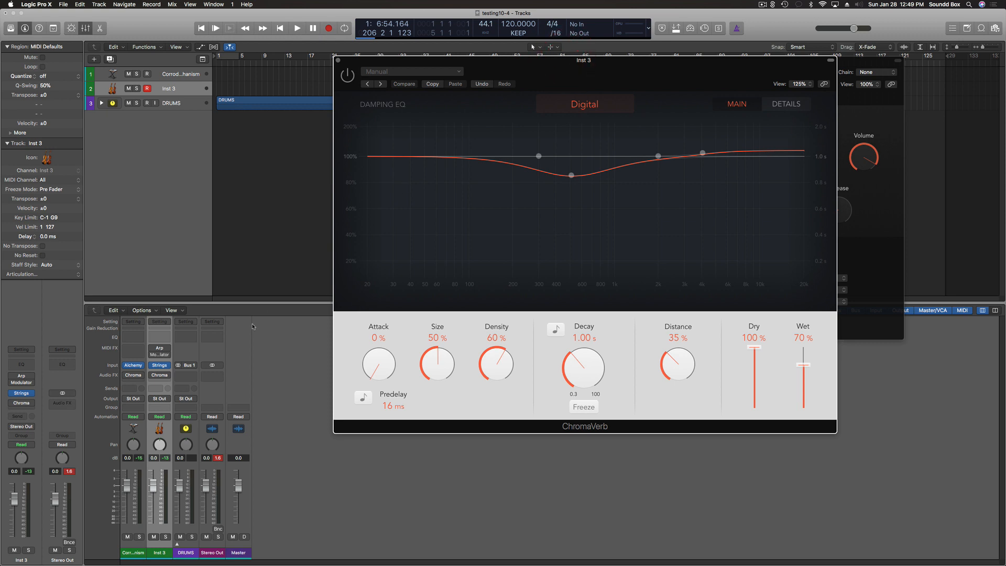
left_click(153, 376)
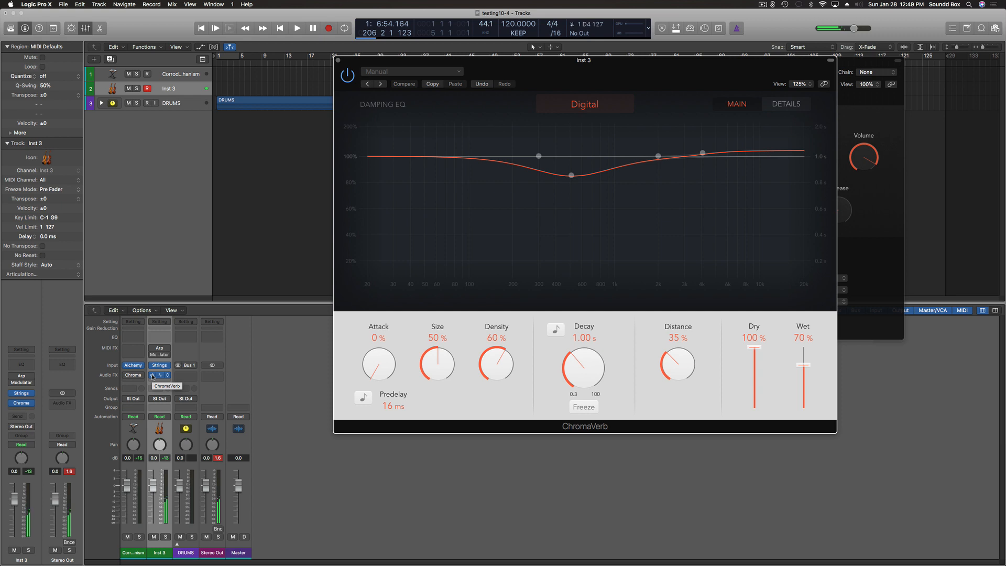
Audition ChromaVerb's Smooth Space and Vocal Hall room types, choose Bloomy, and close the plug-in window
left_click(584, 104)
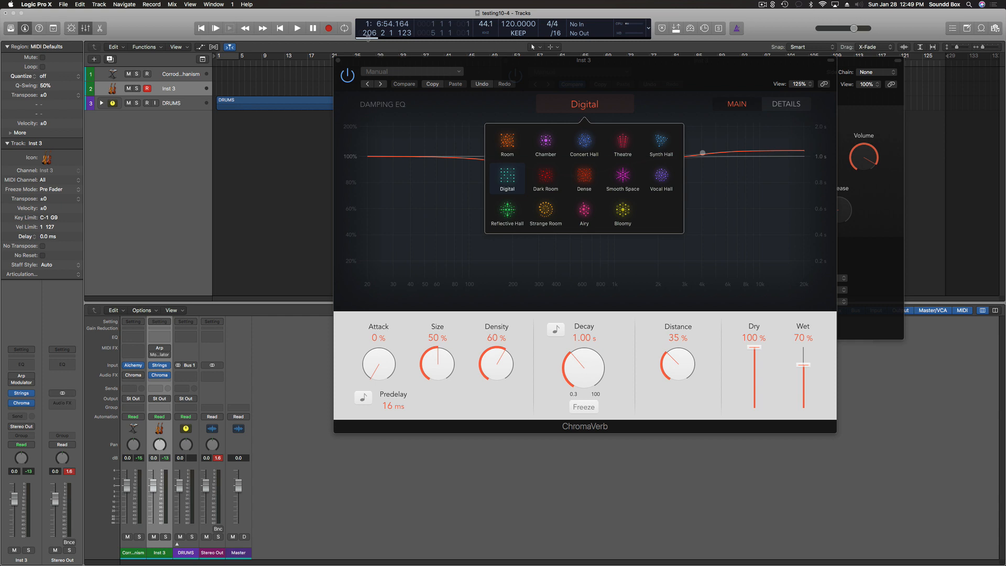
left_click(621, 181)
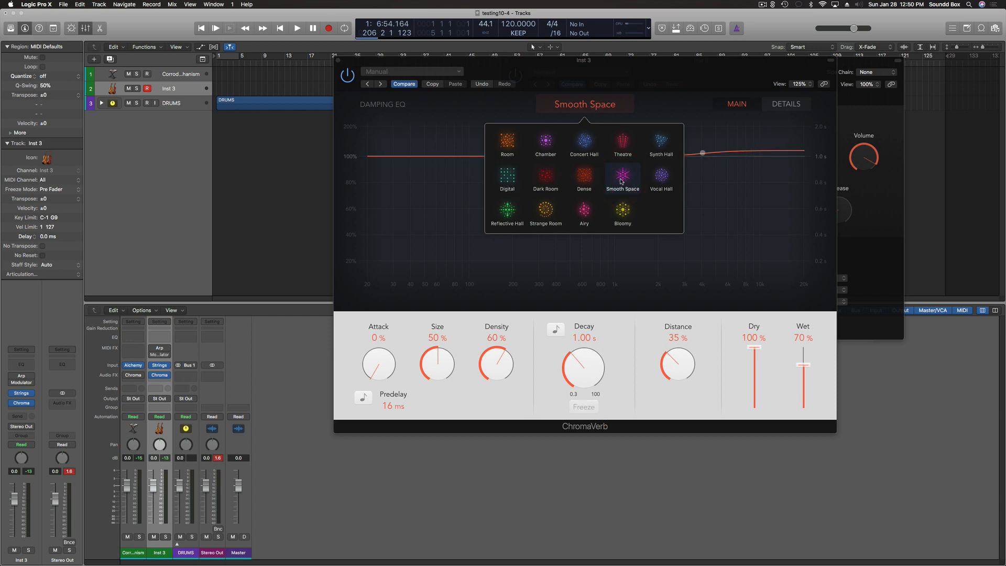
left_click(662, 179)
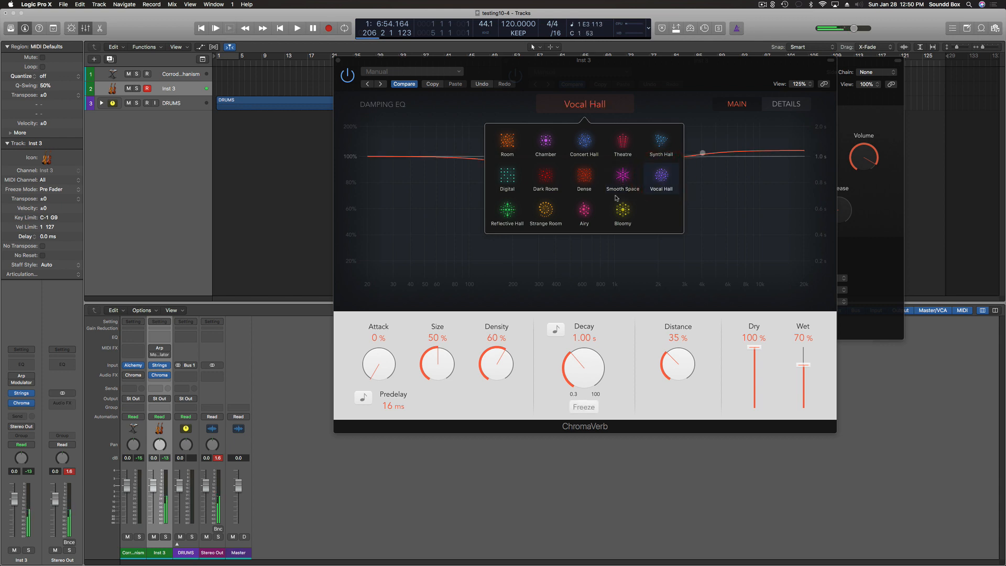
left_click(626, 212)
left_click(338, 61)
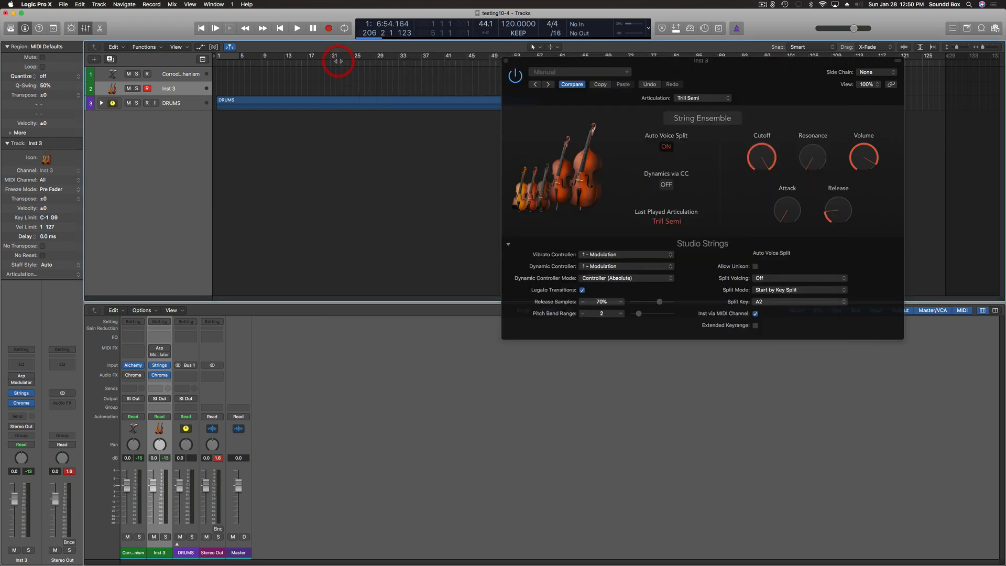
Insert a stereo Space Designer reverb after ChromaVerb on the Inst 3 channel and move its window clear of the mixer
left_click(162, 377)
mouse_move(162, 511)
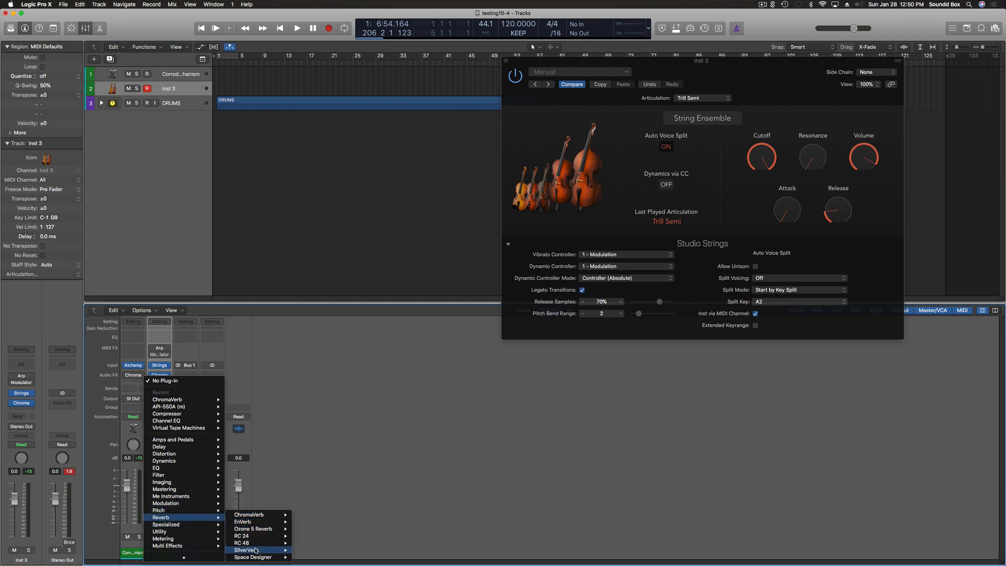
mouse_move(262, 557)
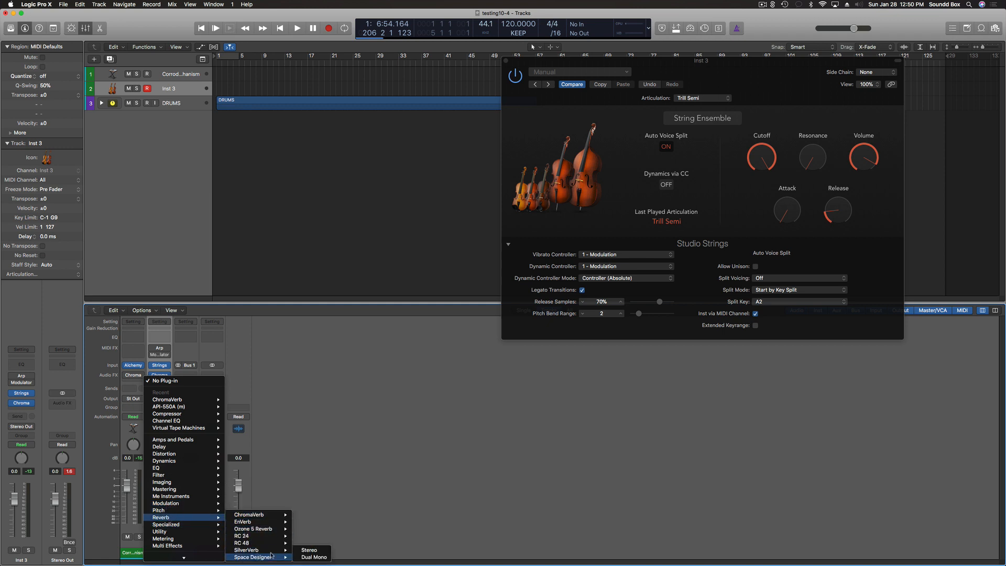
left_click(309, 550)
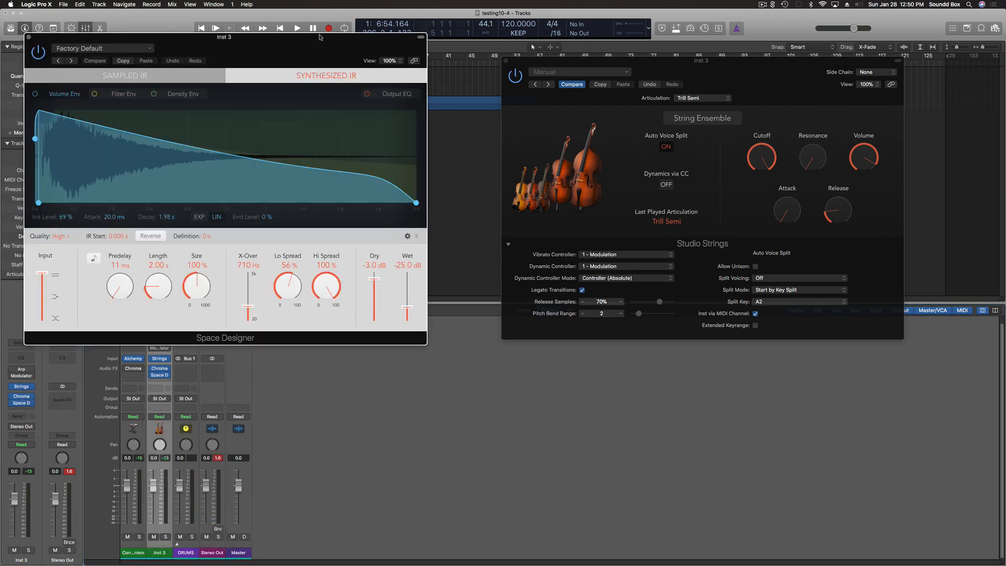
left_click_drag(322, 39, 557, 89)
left_click(554, 101)
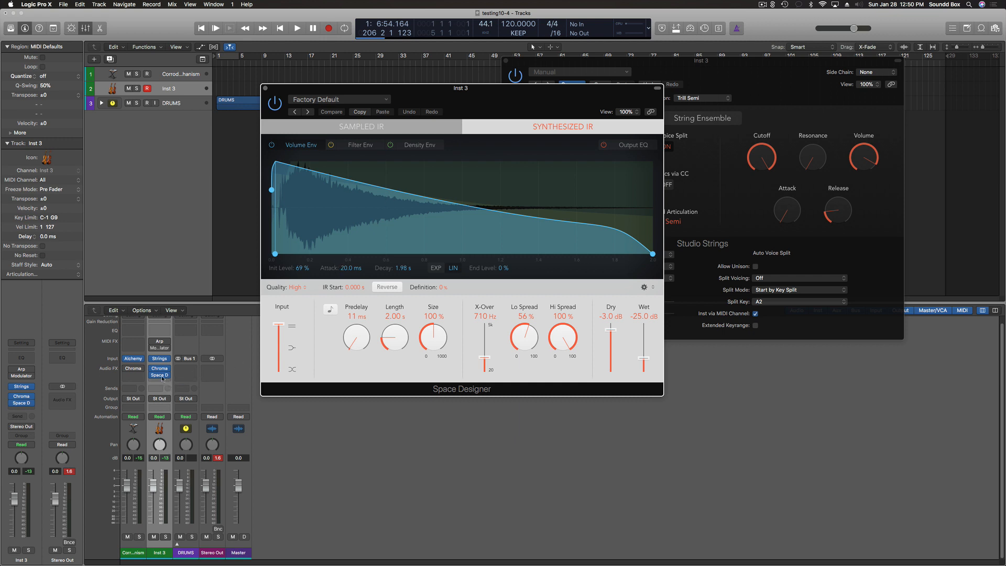
Bypass Space Designer and ChromaVerb on the Inst 3 channel and replace its instrument with Studio Horns
mouse_move(156, 375)
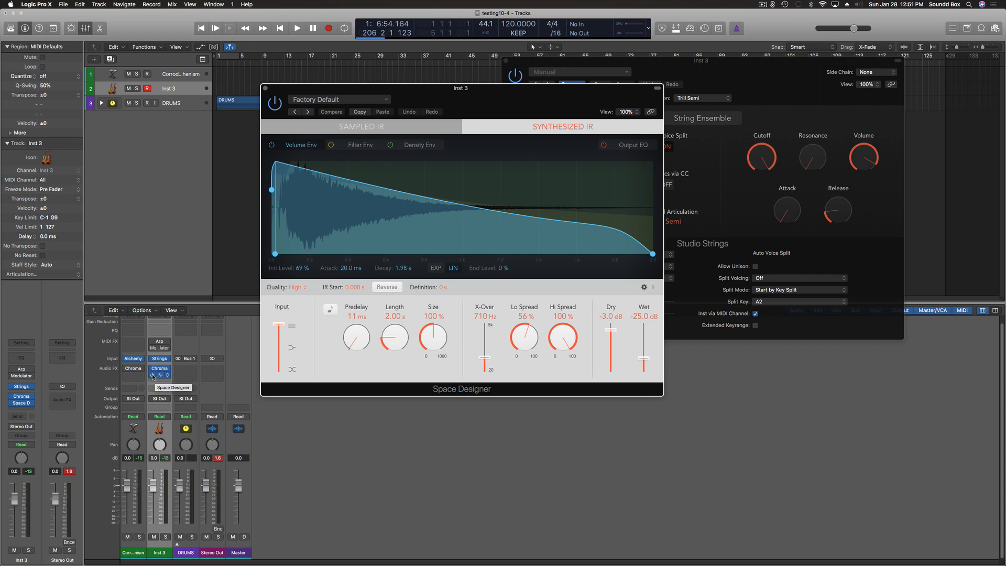
left_click(152, 370)
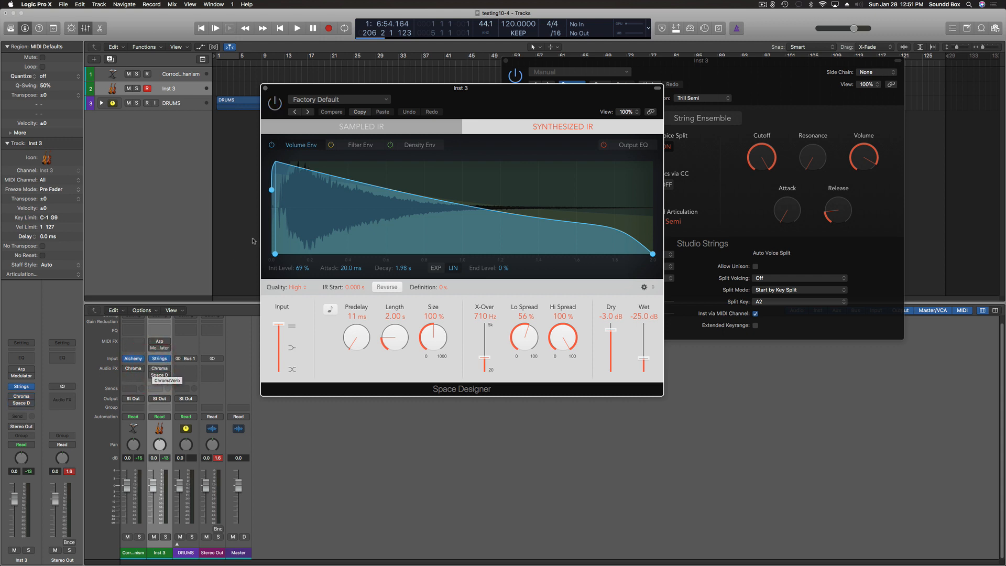
left_click_drag(387, 89, 431, 84)
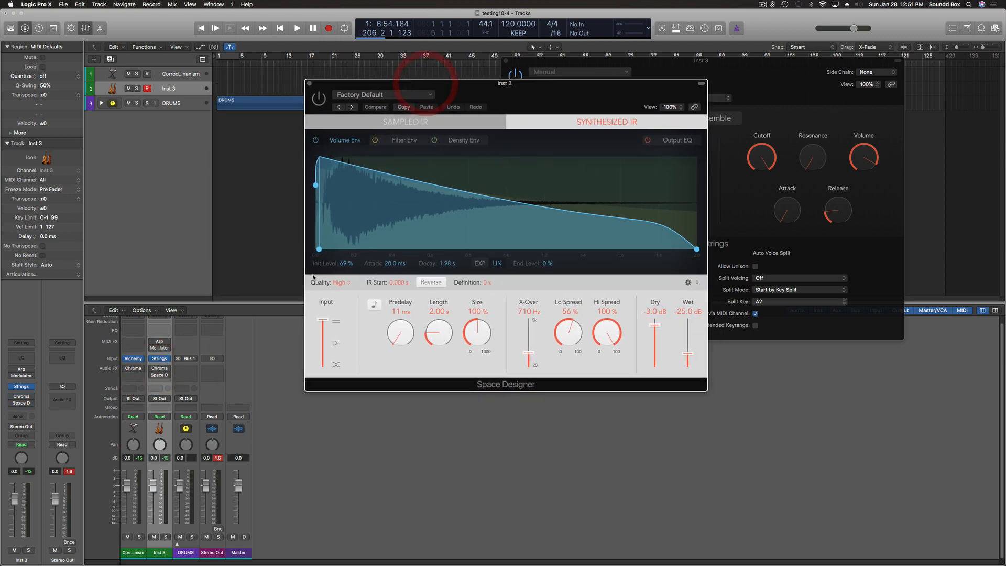
left_click(167, 360)
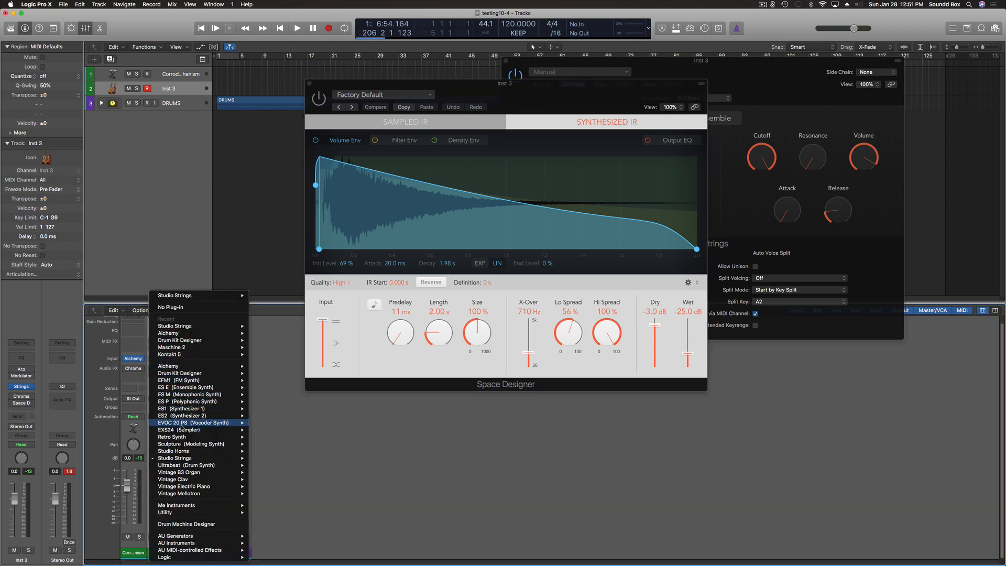
left_click(197, 455)
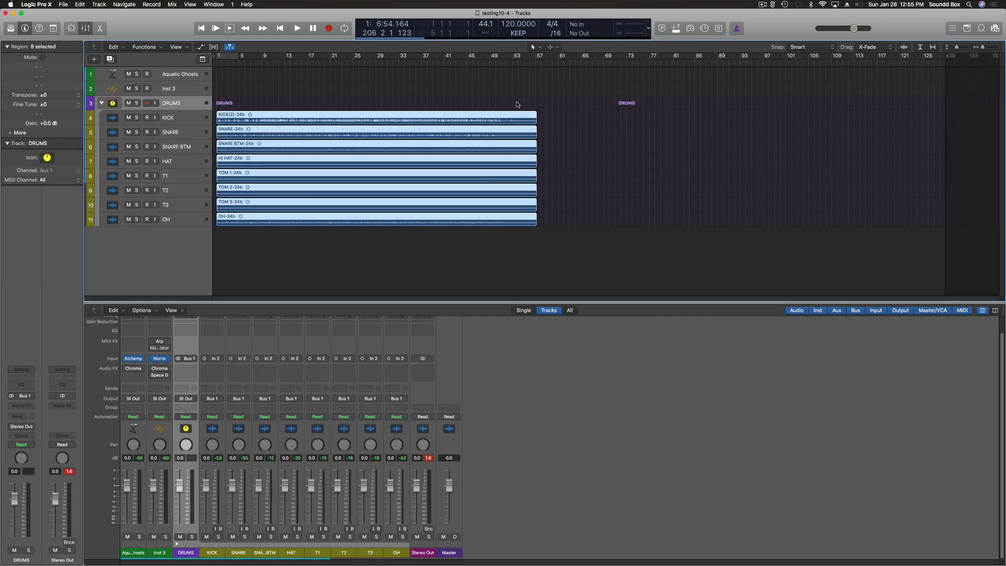
Insert a mono Vintage Console EQ from the Vintage EQ Collection on the KICK channel
left_click(178, 121)
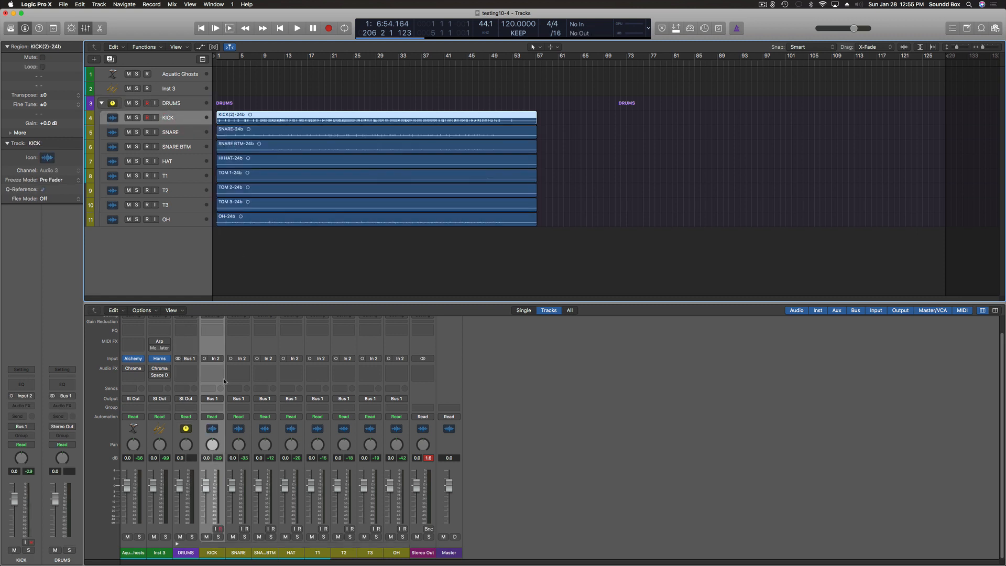
left_click(216, 368)
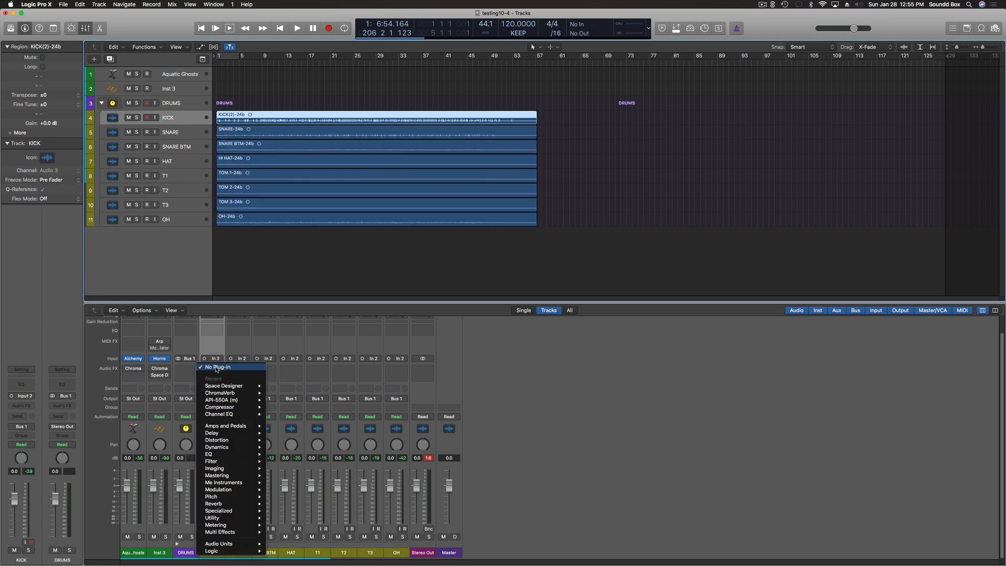
mouse_move(222, 402)
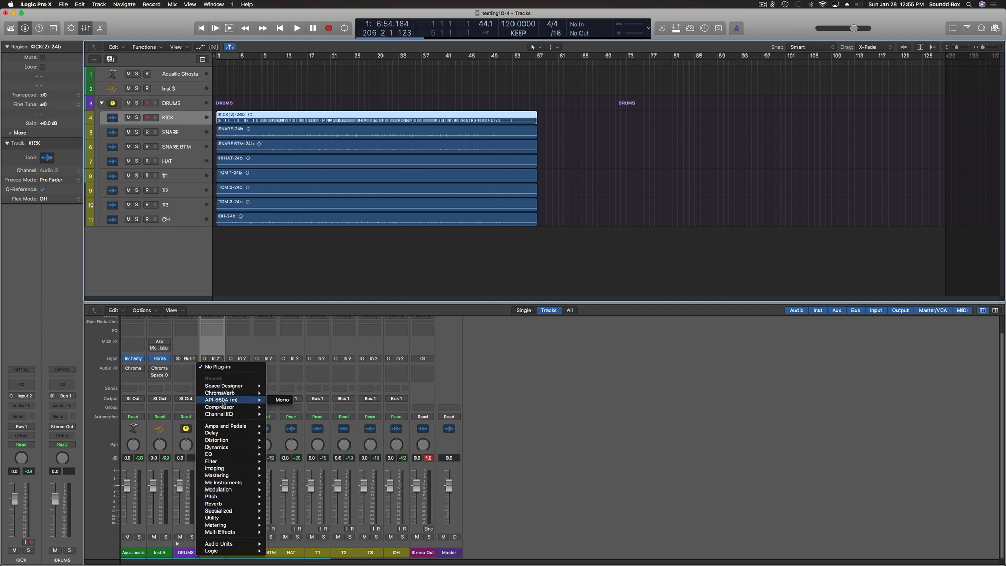
mouse_move(229, 458)
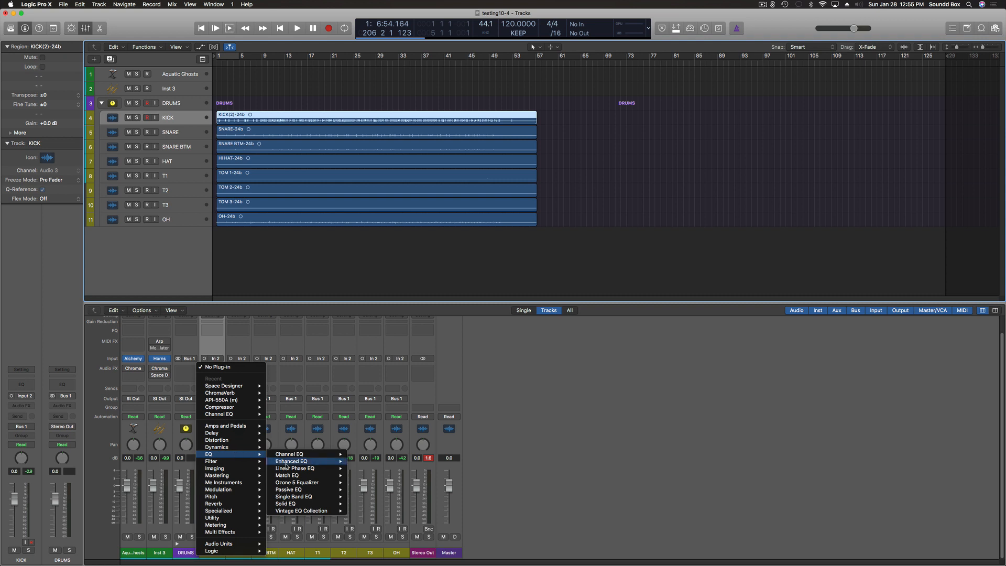
mouse_move(307, 513)
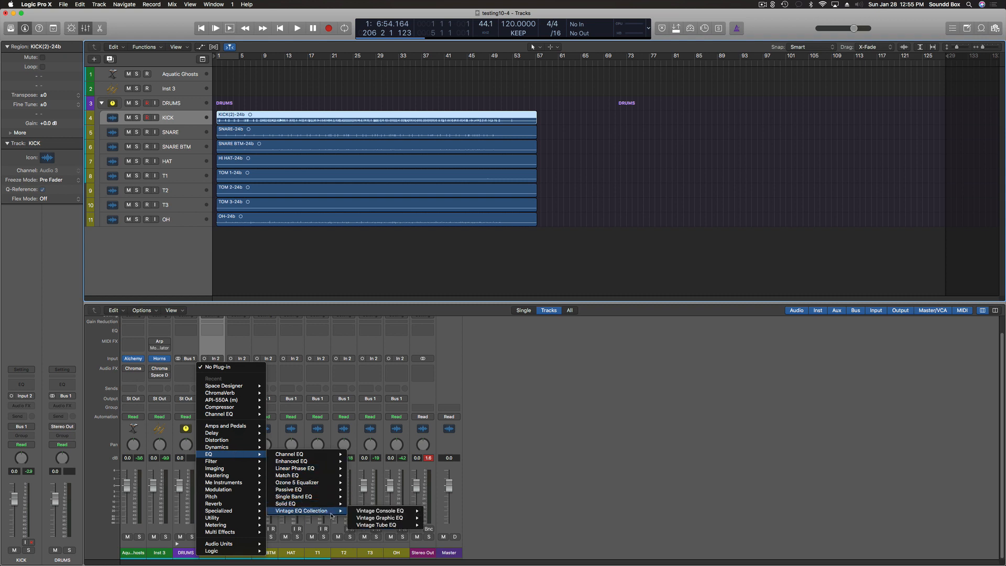
mouse_move(378, 513)
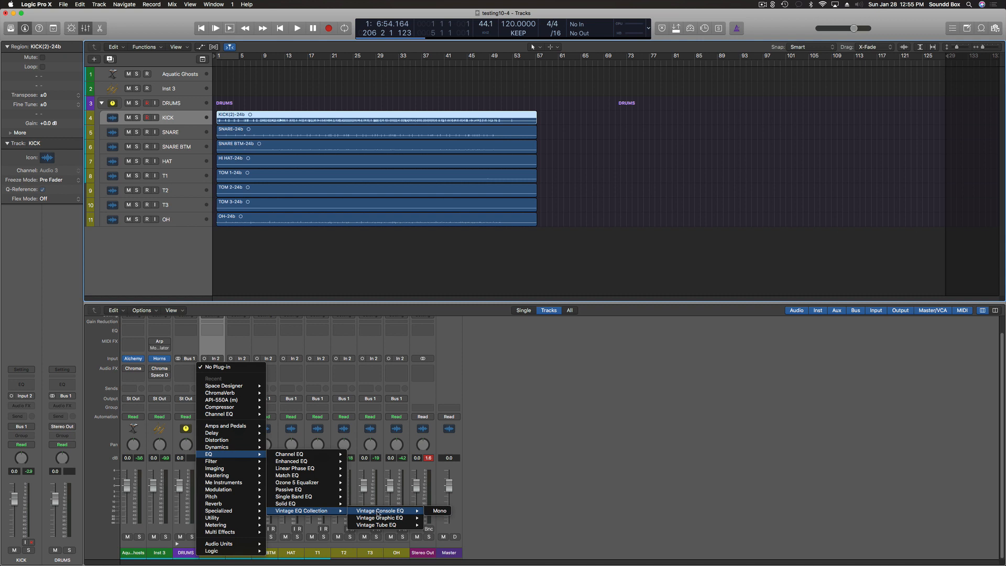
left_click(439, 511)
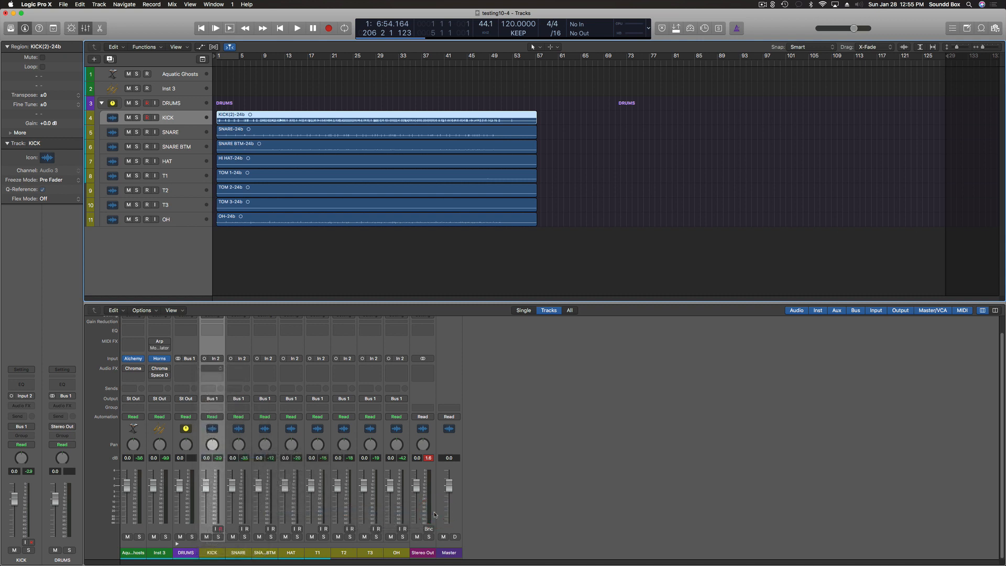
Move the Vintage Console EQ window clear of the KICK channel strip and solo the KICK track
left_click_drag(248, 40, 670, 156)
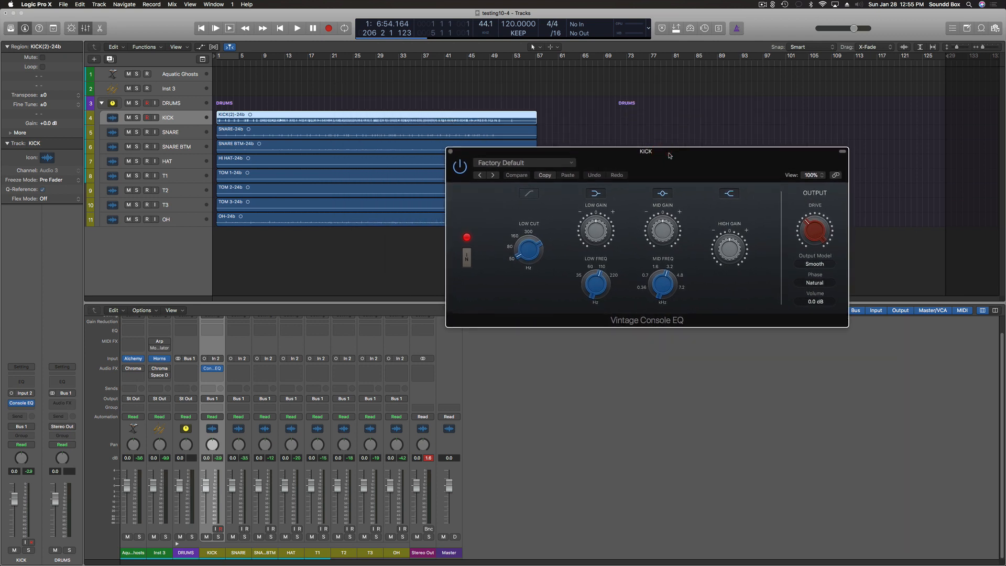
left_click_drag(632, 152, 618, 168)
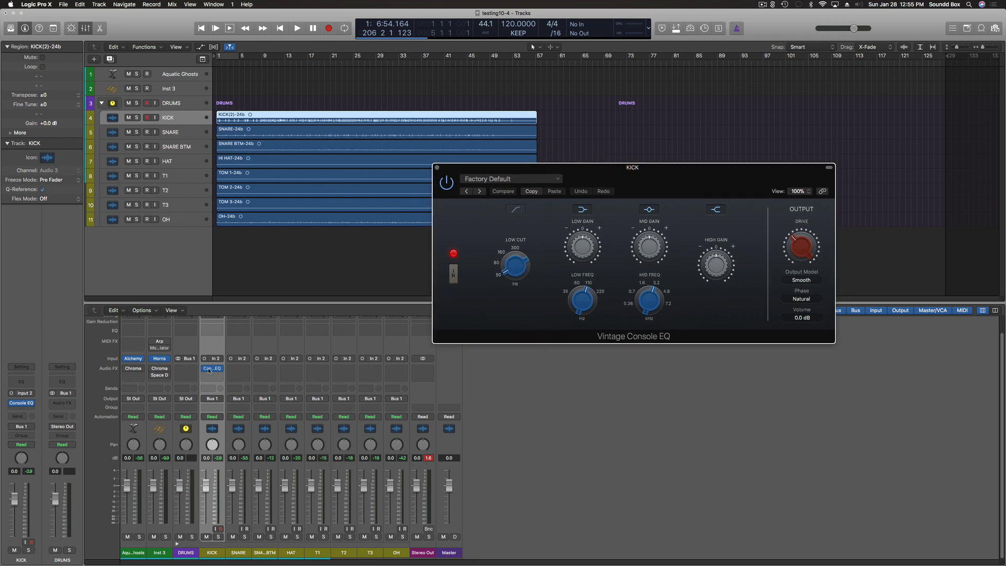
left_click(136, 118)
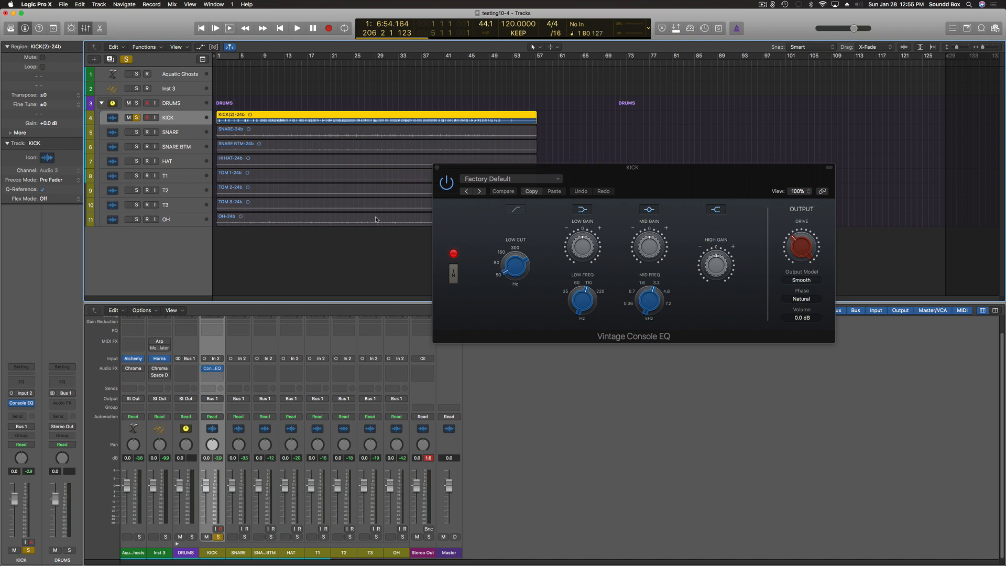
Play the soloed KICK from the first bar with the Vintage Console EQ bypassed, switching the EQ back on during playback
left_click(447, 184)
key("space")
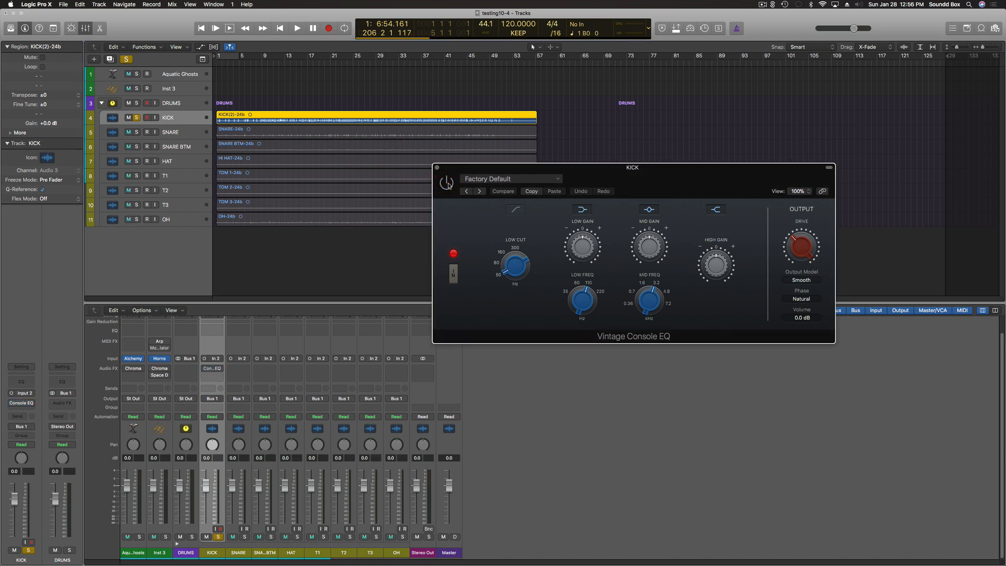
left_click(220, 62)
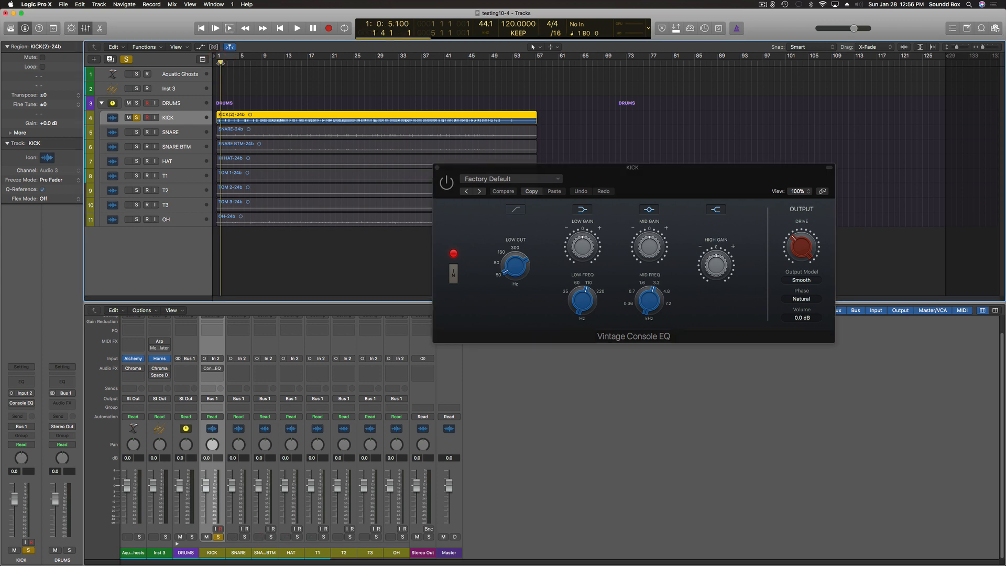
key("space")
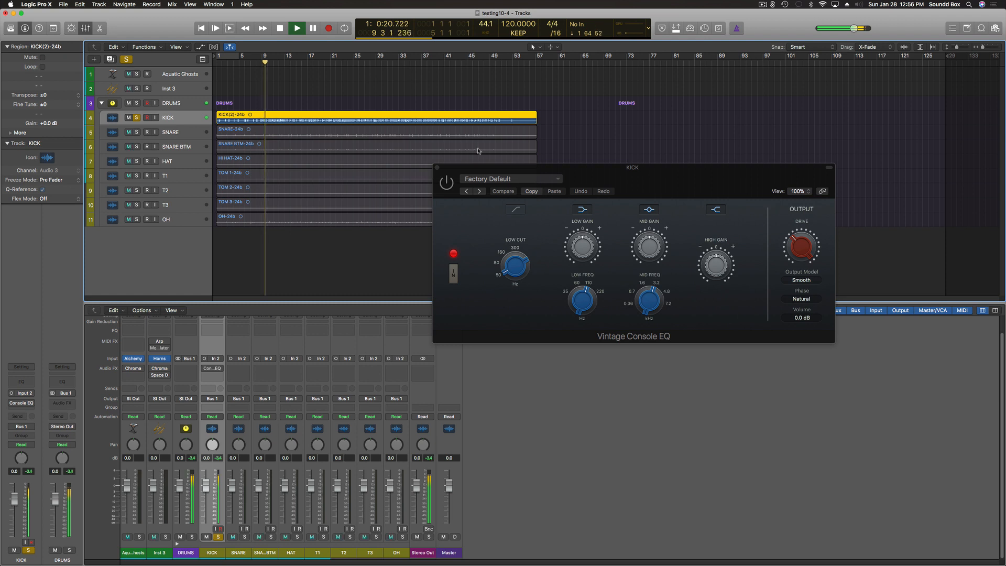
left_click(448, 189)
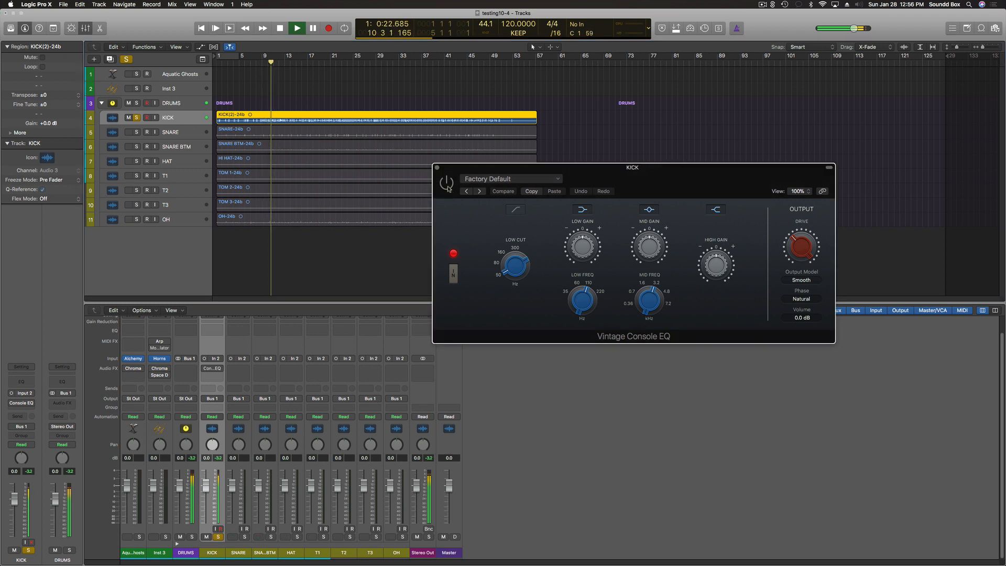
left_click(446, 184)
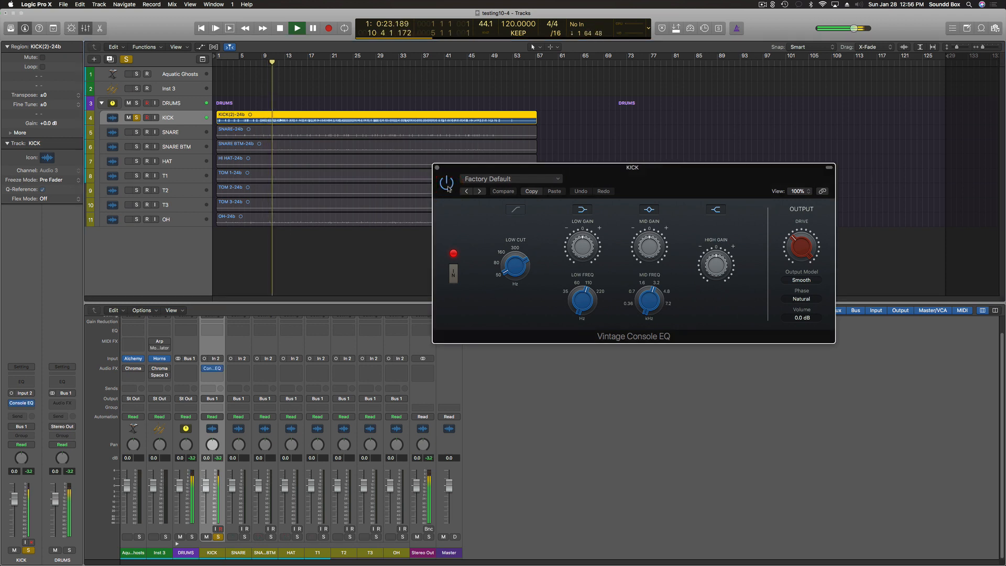
Load the Pop Kick preset from the Drums presets in the Vintage Console EQ, audition it and stop playback
left_click(559, 179)
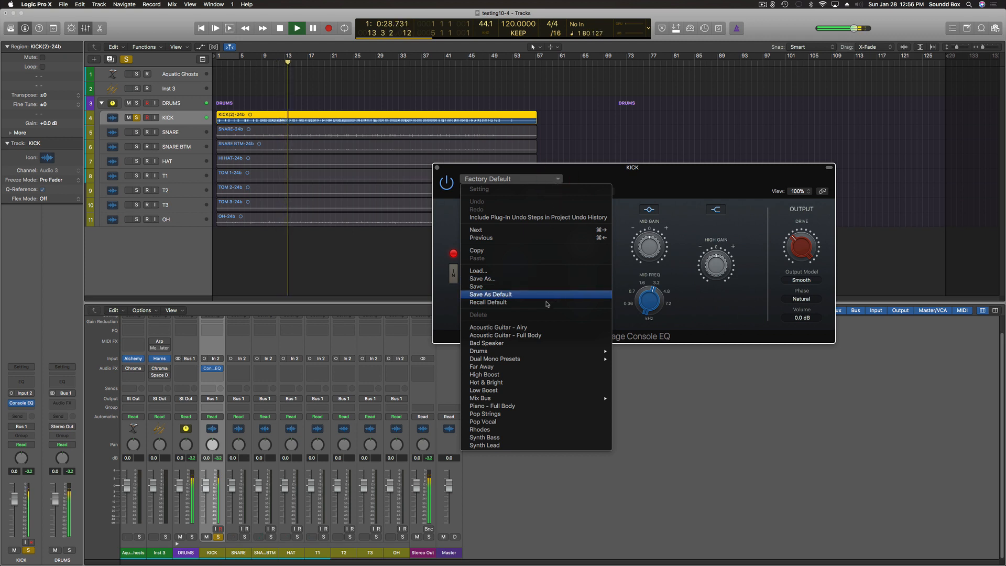
mouse_move(544, 352)
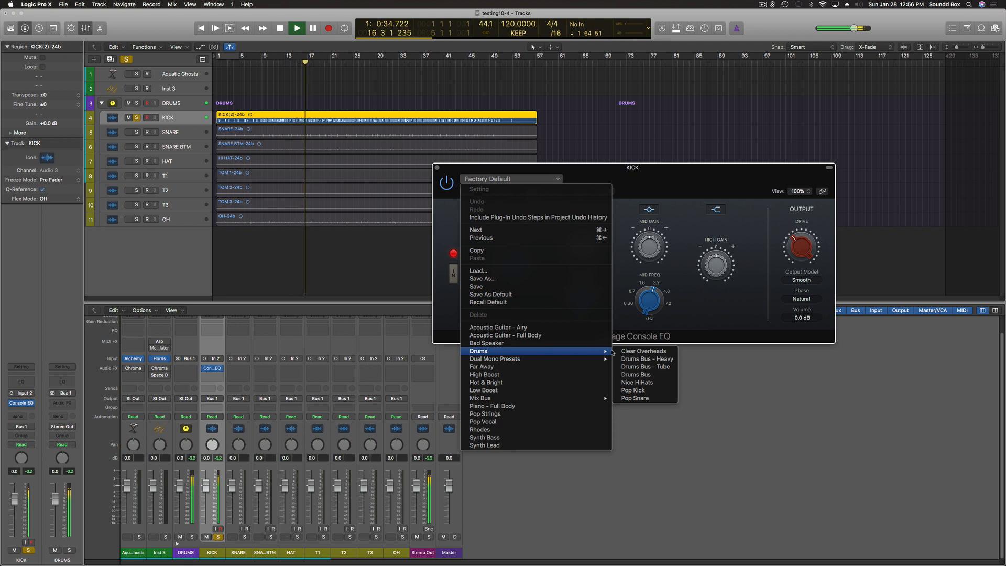
left_click(659, 394)
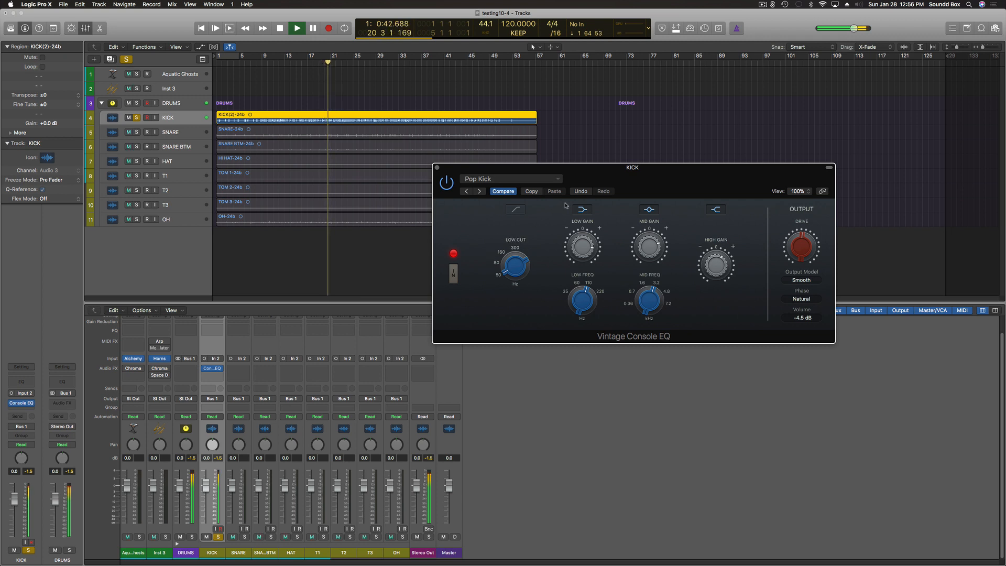
mouse_move(586, 304)
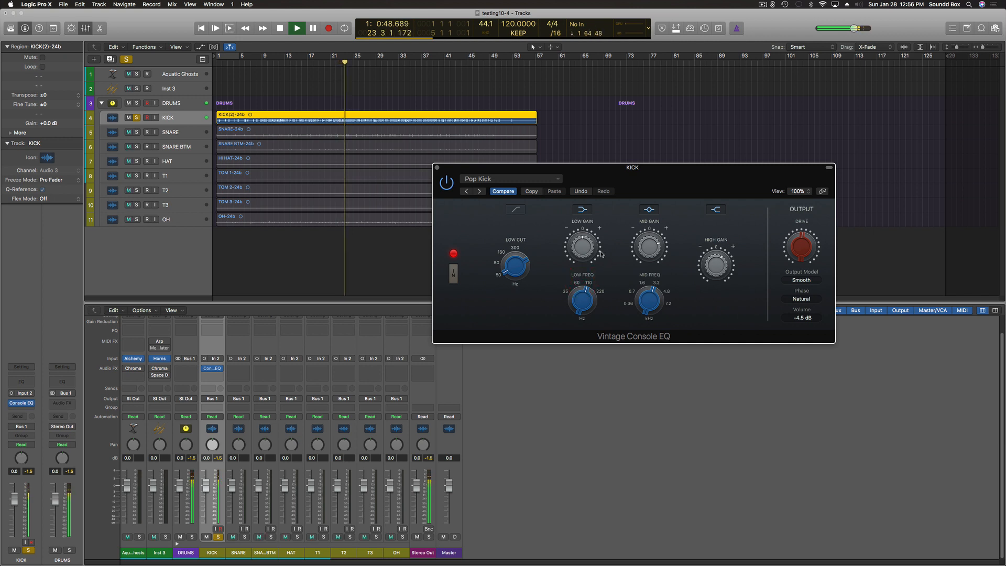
left_click_drag(587, 247, 586, 233)
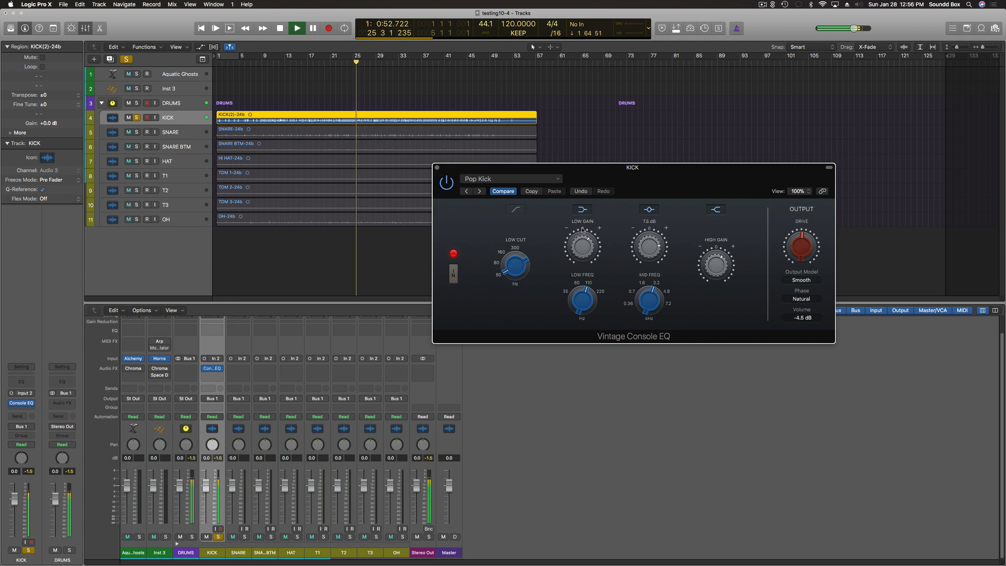
key("space")
Insert a mono API-550A after the Vintage Console EQ on the KICK channel and arrange both plug-in windows side by side
left_click(215, 369)
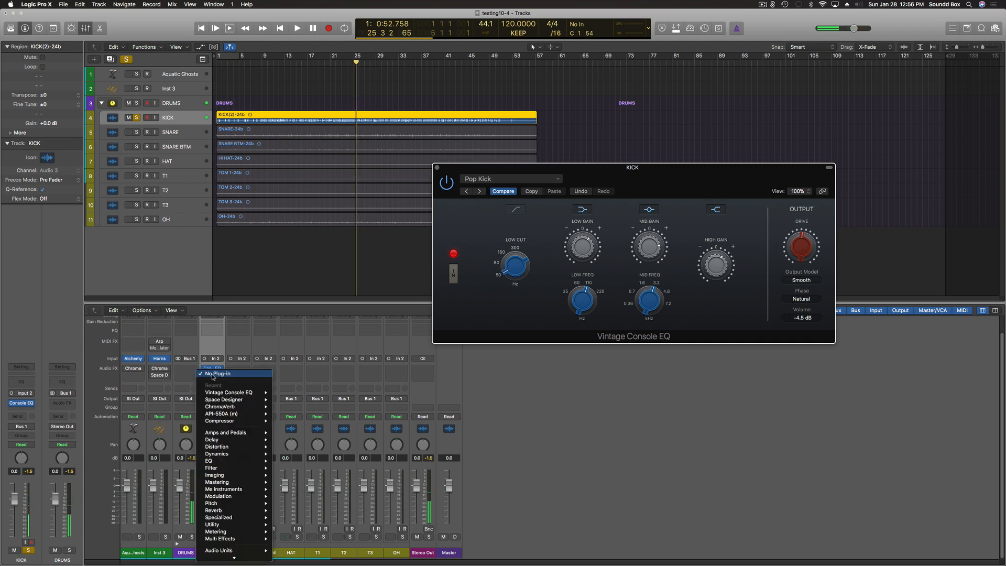
mouse_move(227, 414)
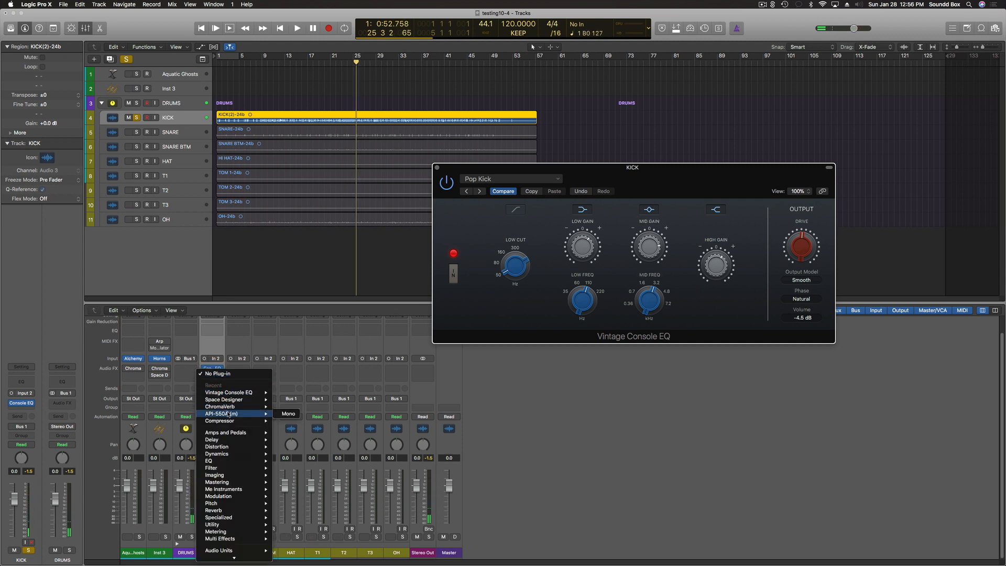
left_click(283, 414)
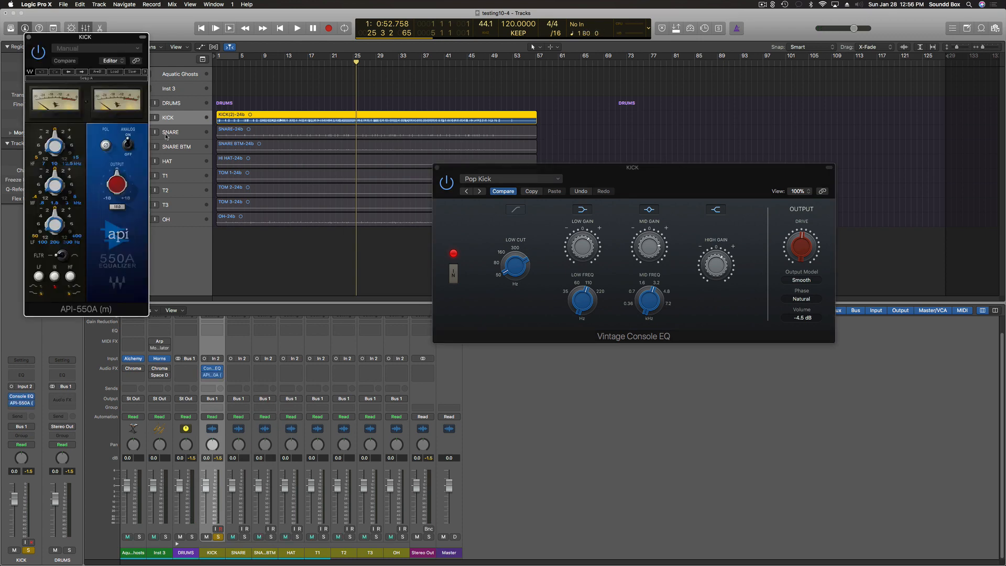
left_click_drag(113, 40, 913, 126)
left_click_drag(777, 167, 694, 145)
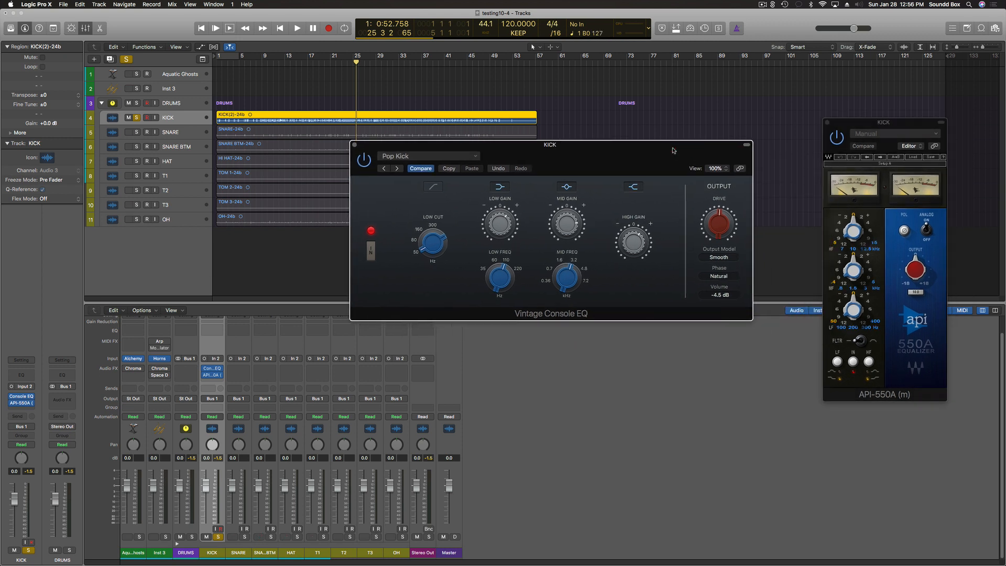
Bypass the Vintage Console EQ and audition the API-550A with its BD 1 drum preset
left_click(363, 162)
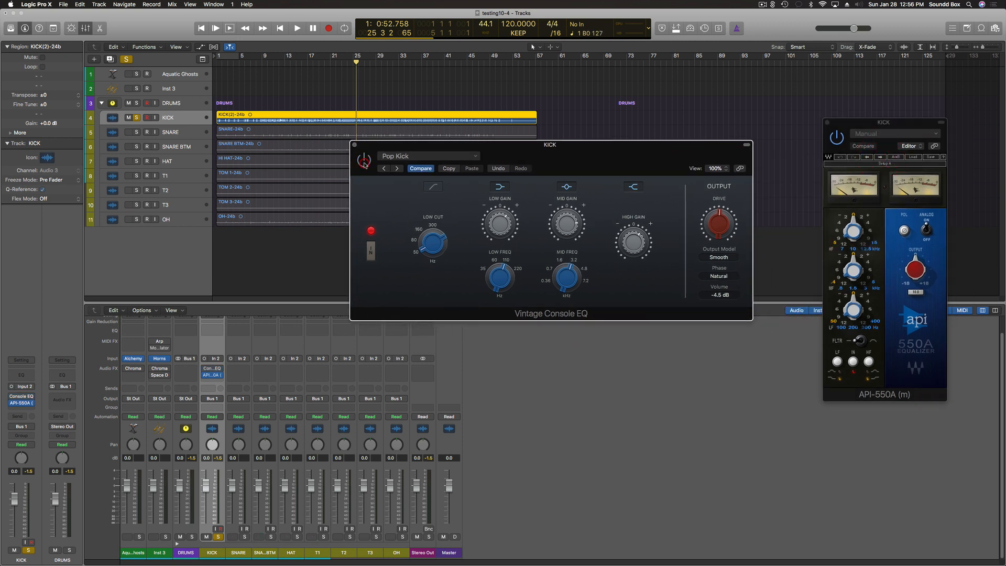
left_click(912, 157)
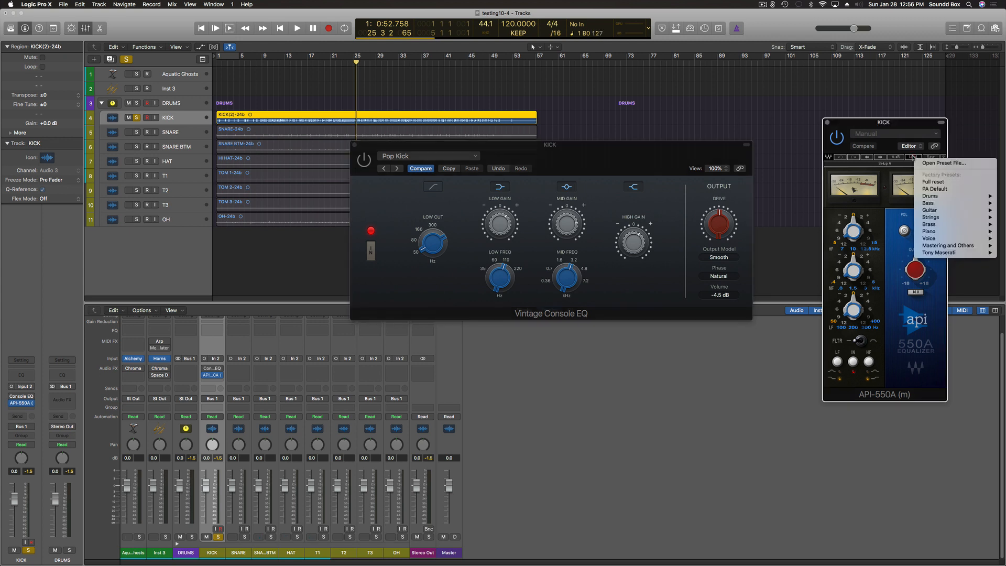
mouse_move(940, 204)
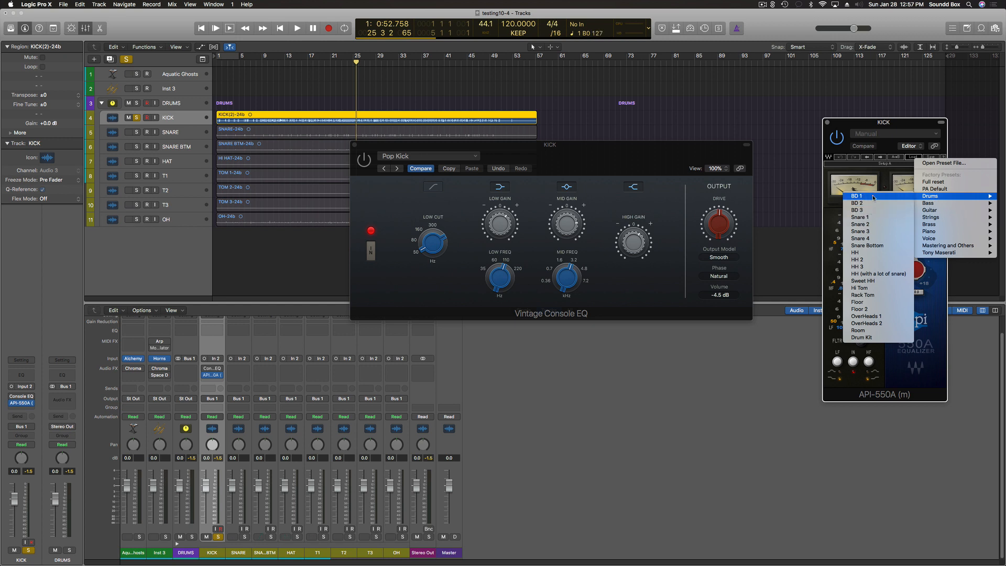
left_click(873, 197)
key("space")
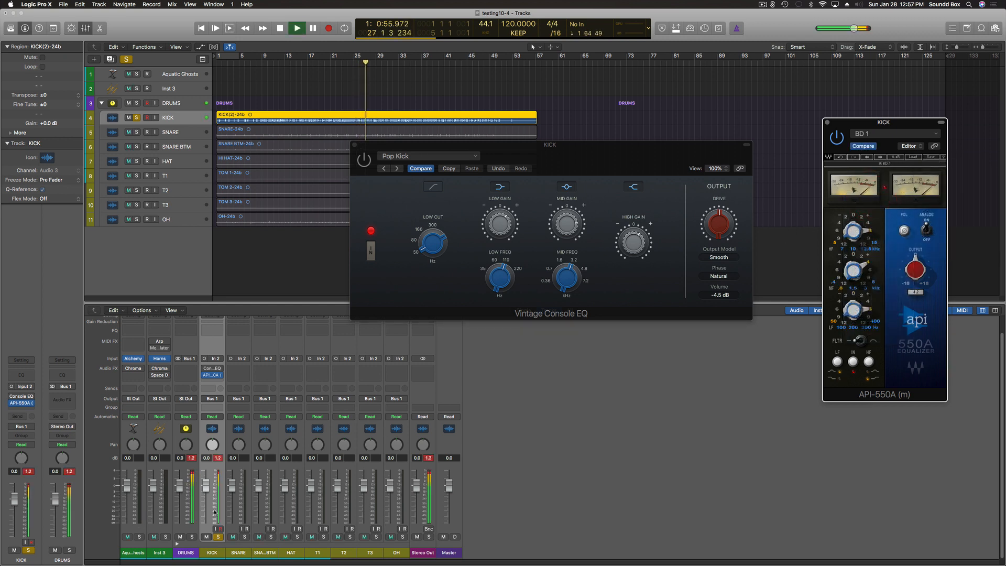
Lower the KICK channel fader to -2.8 dB, reset its peak reading and advance the API-550A to the BD 2 preset
left_click_drag(207, 489, 207, 501)
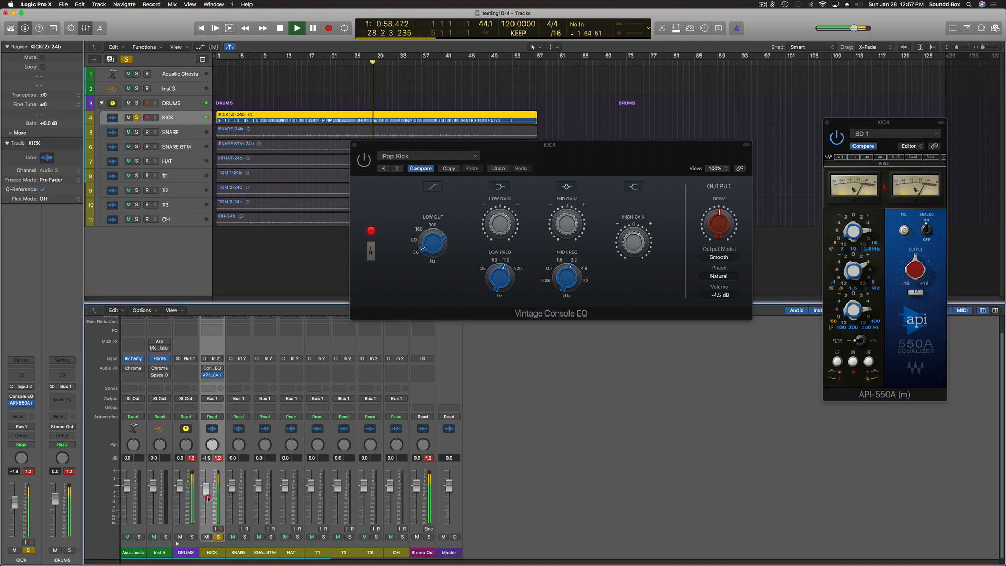
left_click(218, 458)
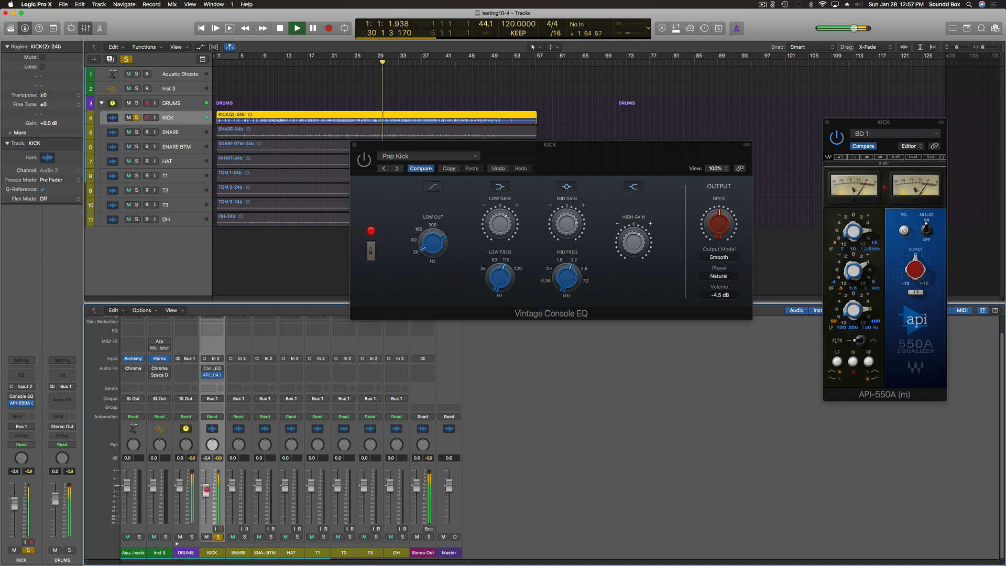
left_click_drag(207, 490, 207, 493)
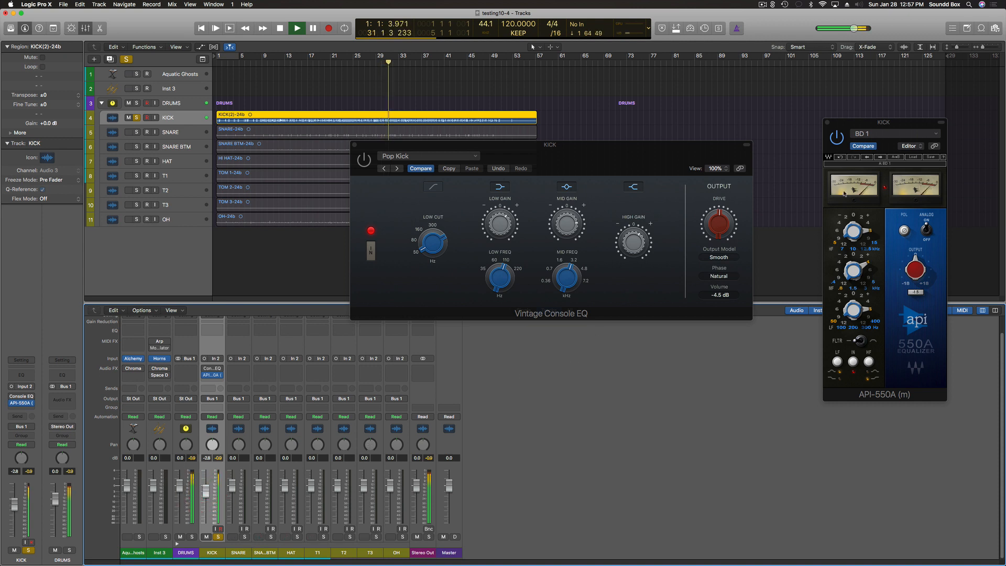
left_click(881, 156)
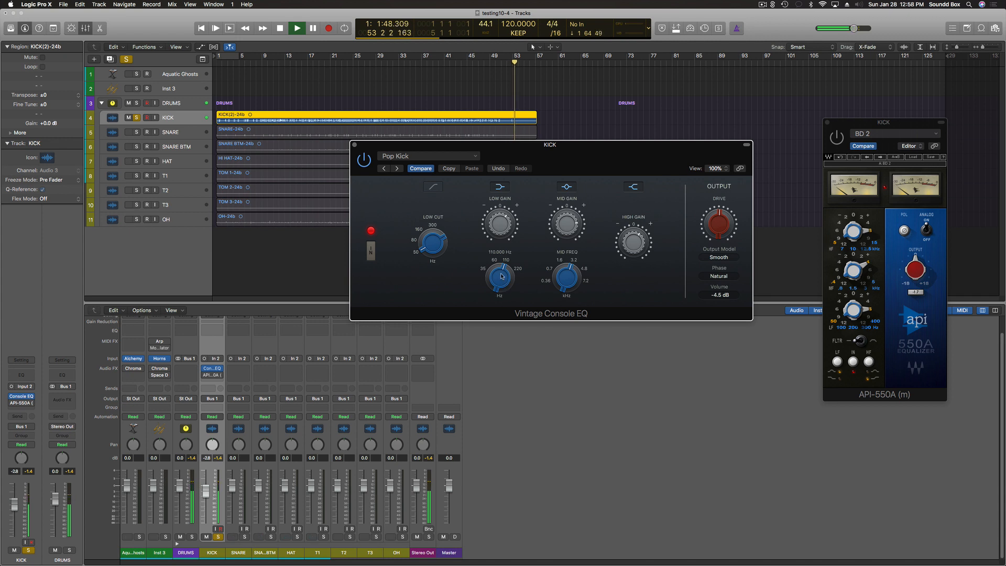
Set the Vintage Console EQ's Low Freq to 60 Hz and adjust its Low Gain
mouse_move(499, 272)
left_mouse_down()
mouse_move(502, 320)
mouse_move(511, 287)
mouse_move(507, 314)
left_mouse_up()
left_click(518, 279)
key("space")
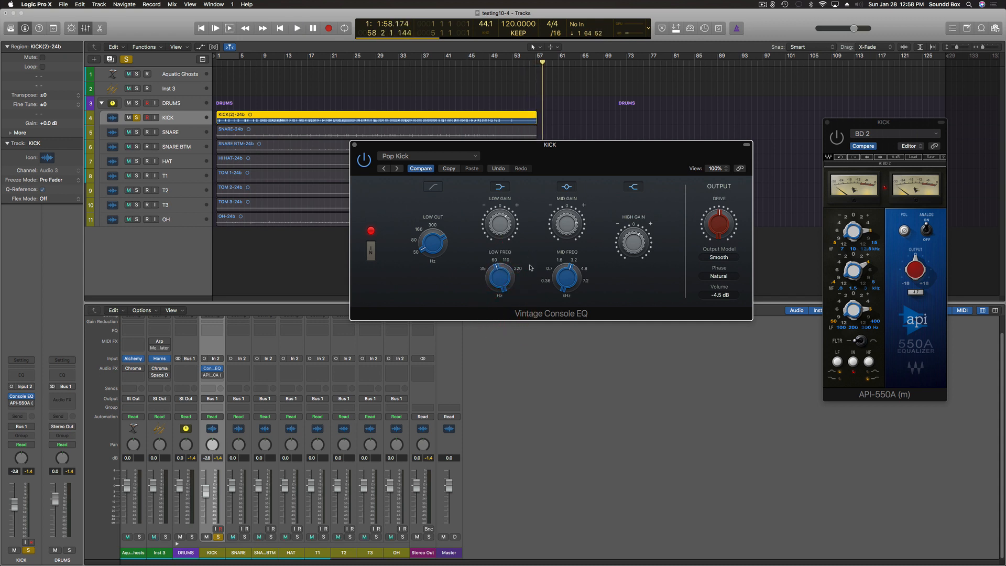
mouse_move(516, 270)
left_click_drag(502, 202, 501, 225)
Replay the KICK from near bar 26 while setting the Vintage Console EQ's Mid Freq to 4.8 kHz and adjusting Mid Gain
double_click(365, 66)
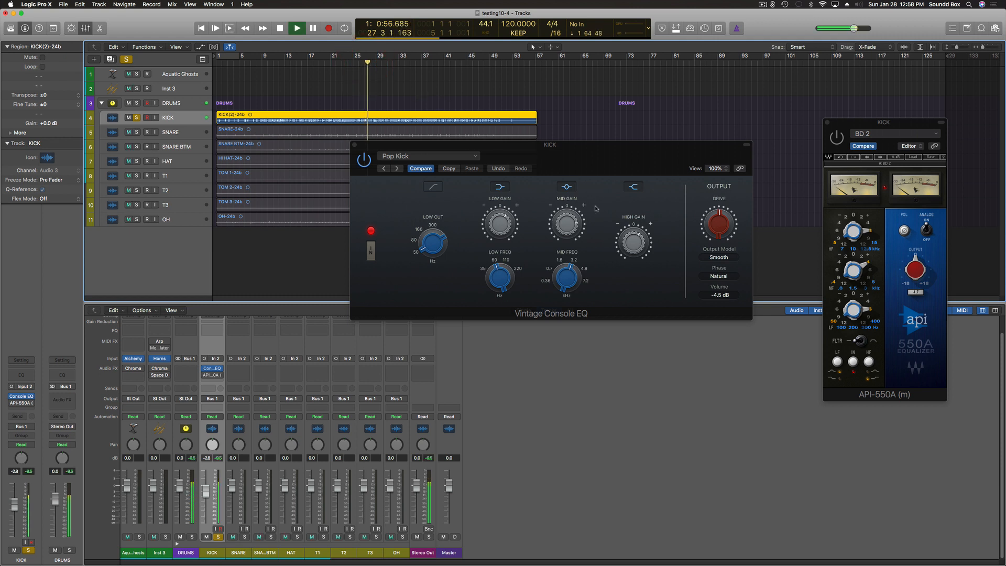
mouse_move(573, 278)
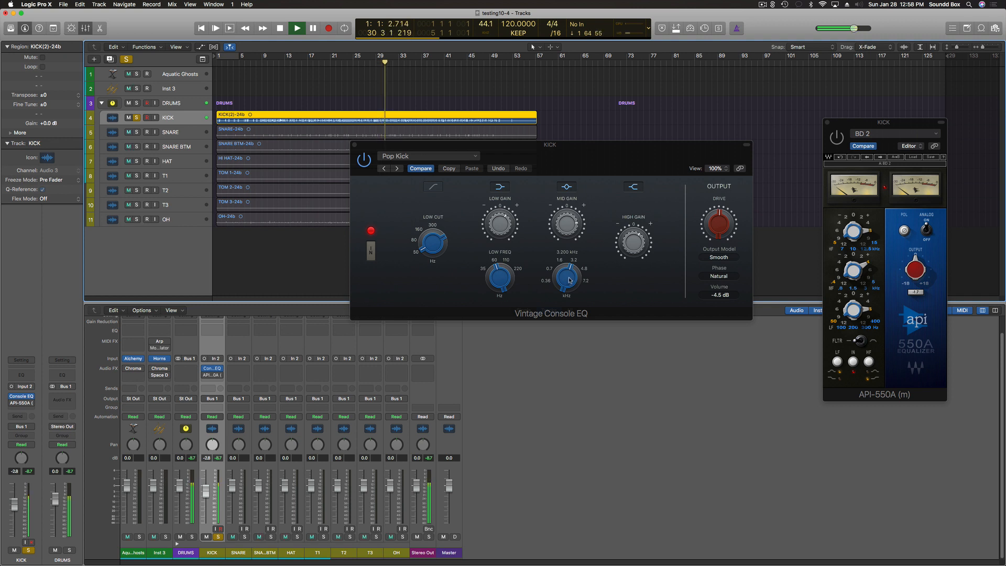
left_click_drag(572, 278, 573, 268)
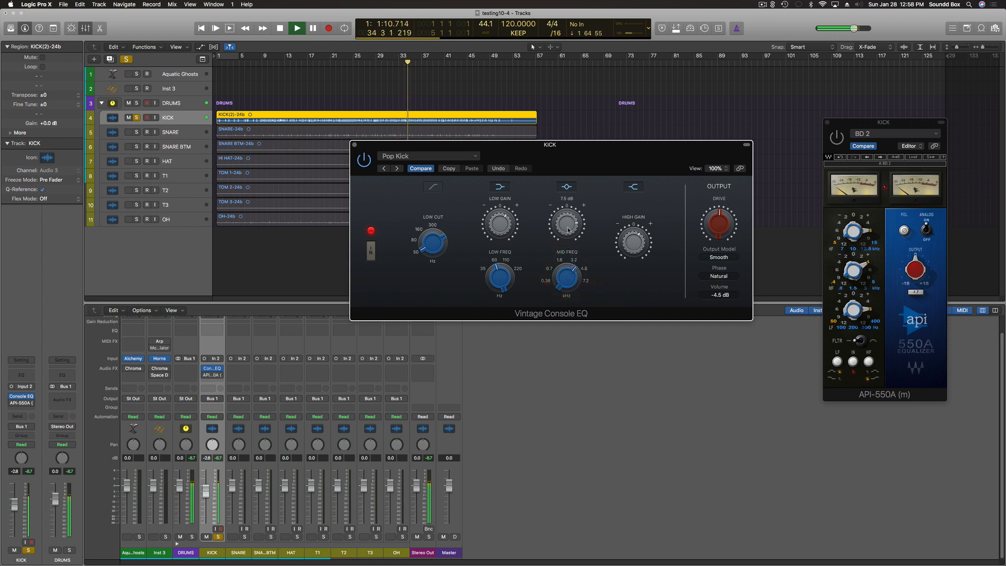
left_click_drag(568, 231, 568, 241)
left_click(568, 241)
Adjust the Vintage Console EQ's High Gain and toggle the high band off and on to compare
left_click_drag(634, 245, 635, 249)
left_click(633, 187)
left_click(634, 188)
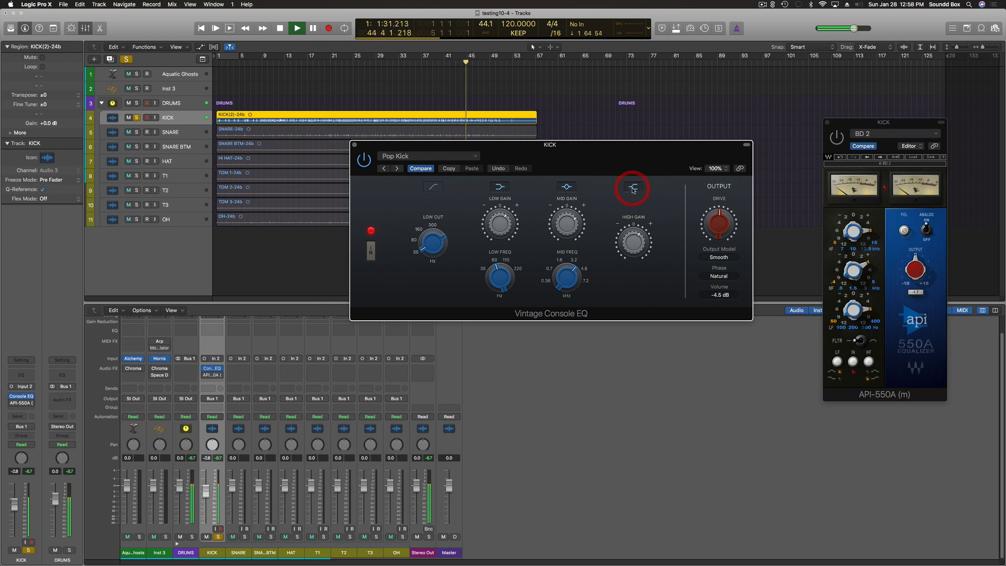
Compare the KICK with the Vintage Console EQ and API-550A switched on and off, leaving both bypassed and playback stopped
left_click(364, 160)
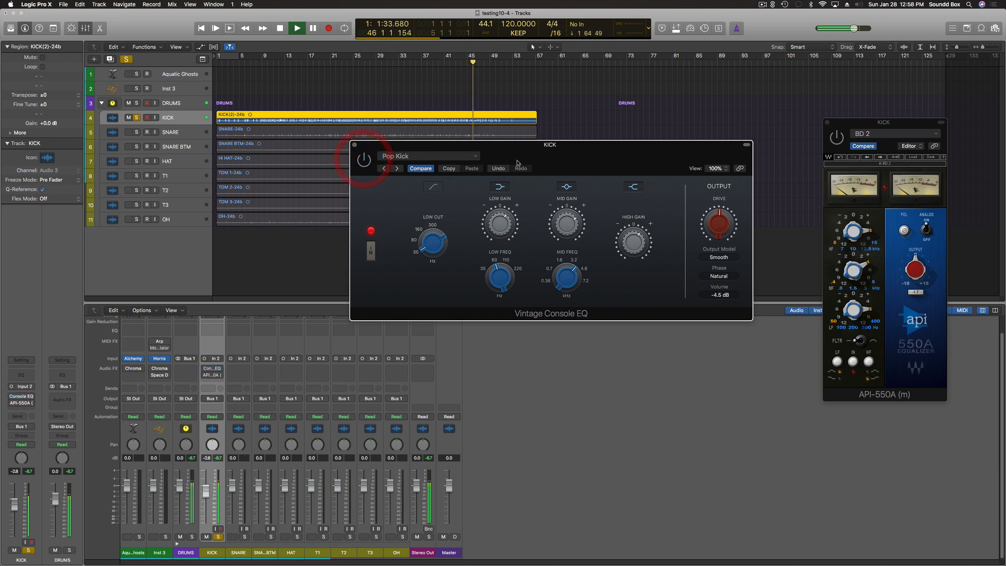
left_click(364, 160)
left_click(363, 160)
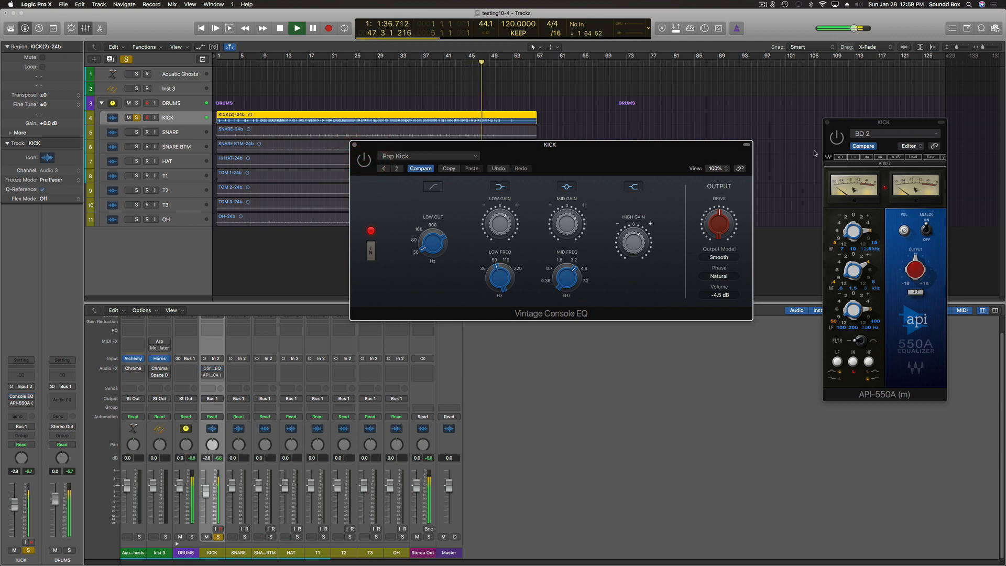
left_click(837, 138)
key("space")
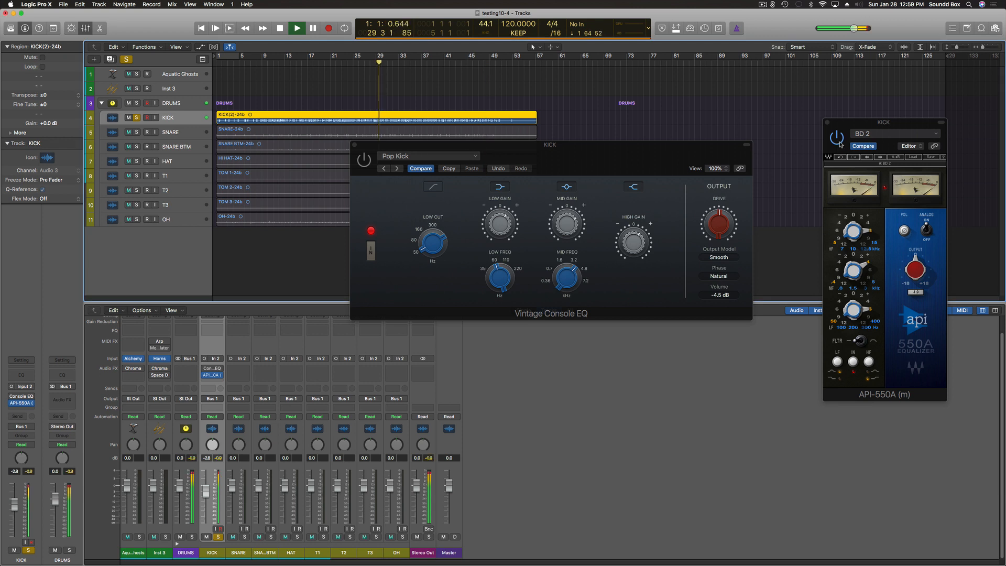
left_click(838, 139)
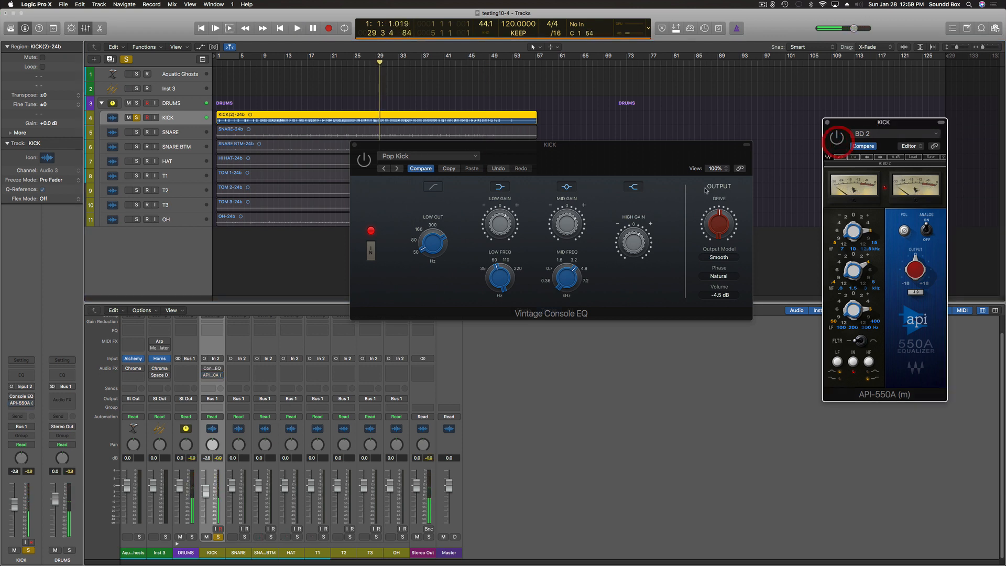
left_click(378, 251)
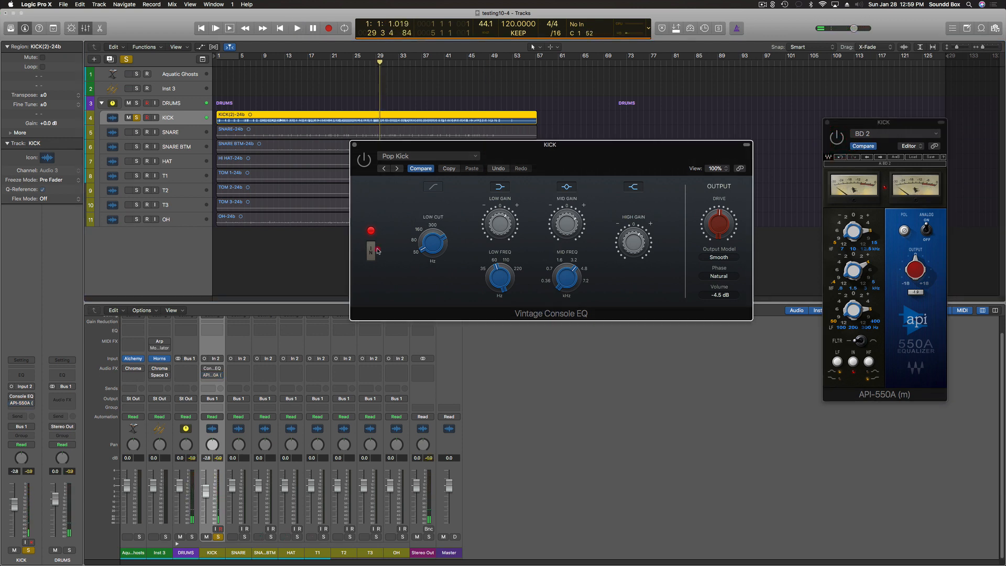
Play the KICK with the Vintage Console EQ's Output Model set to Punchy (Graphic EQ), and compare it with the API-550A
left_click(369, 252)
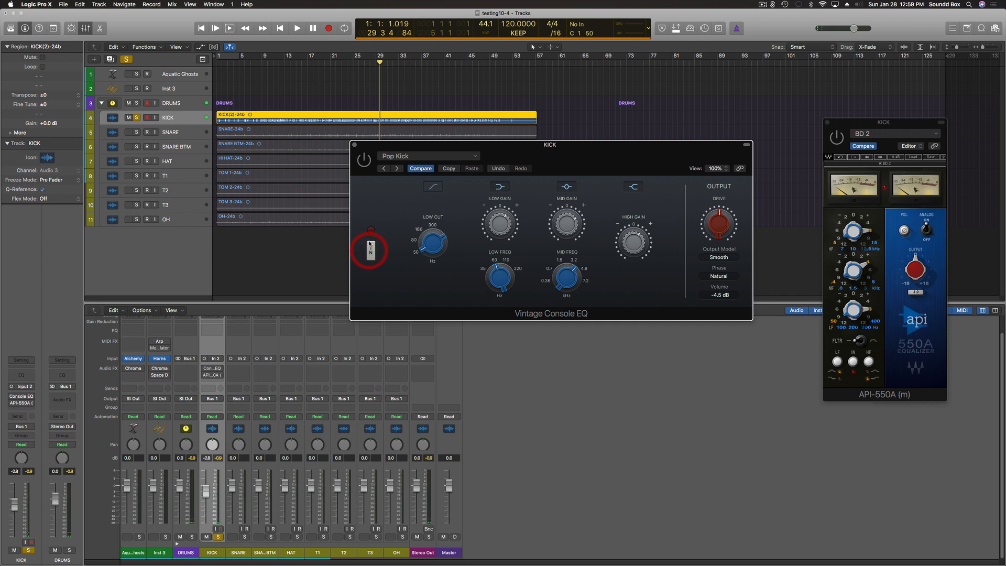
left_click(364, 160)
key("space")
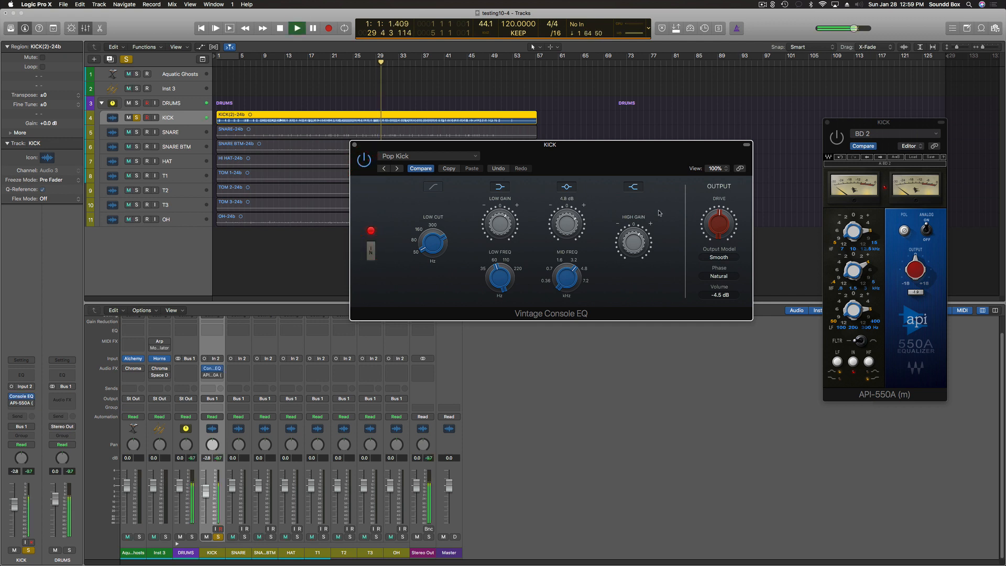
left_click(721, 258)
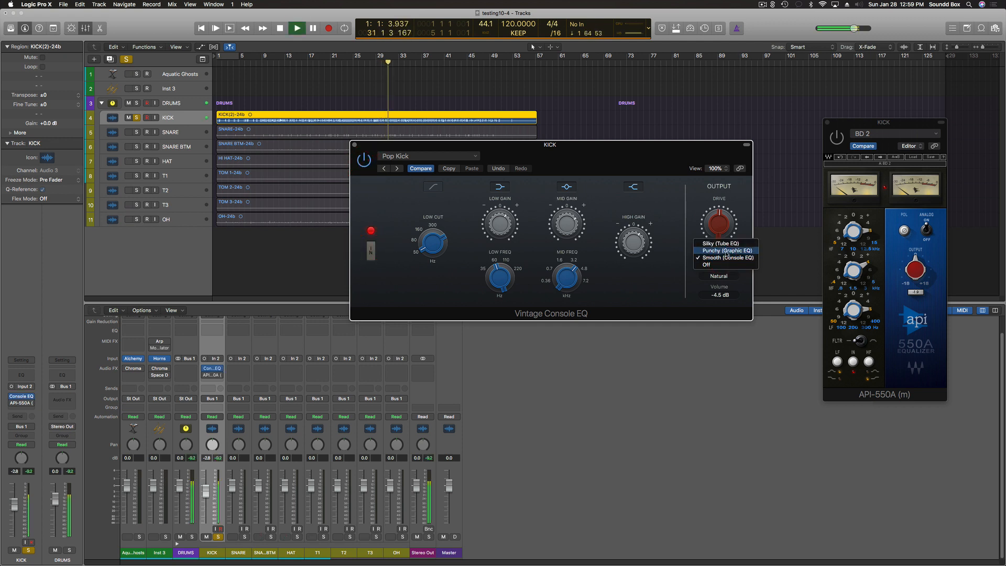
left_click(727, 254)
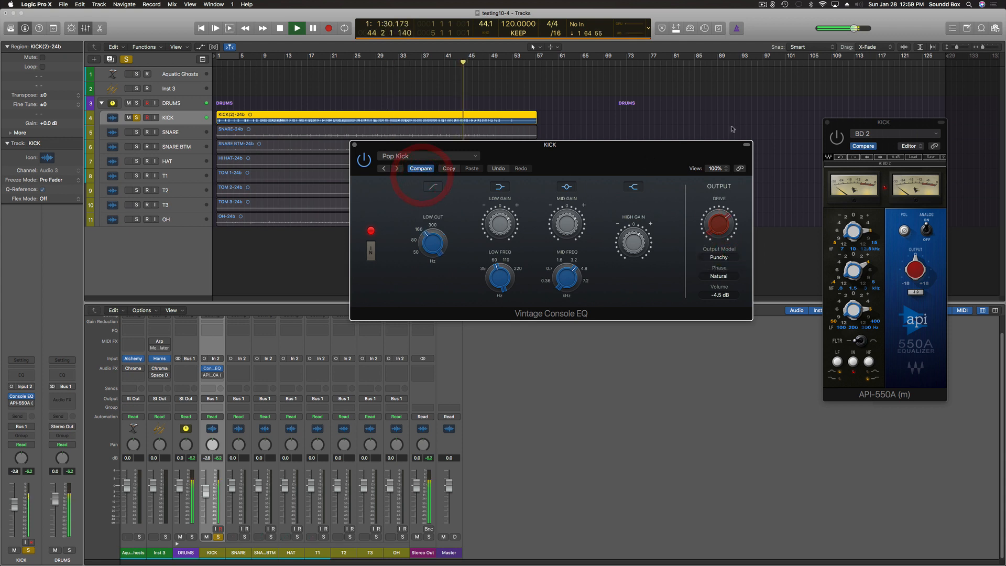
key("space")
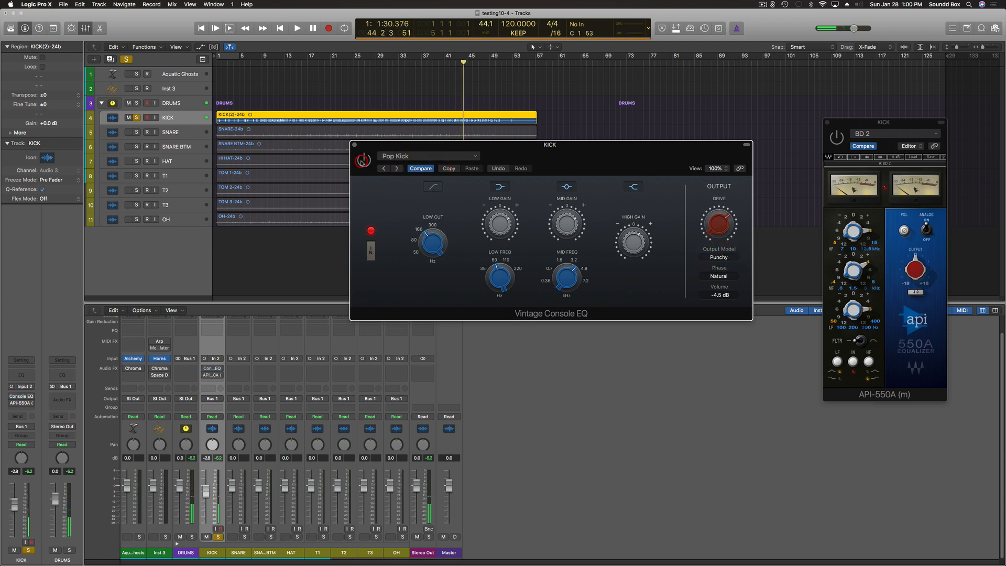
left_click(837, 139)
key("space")
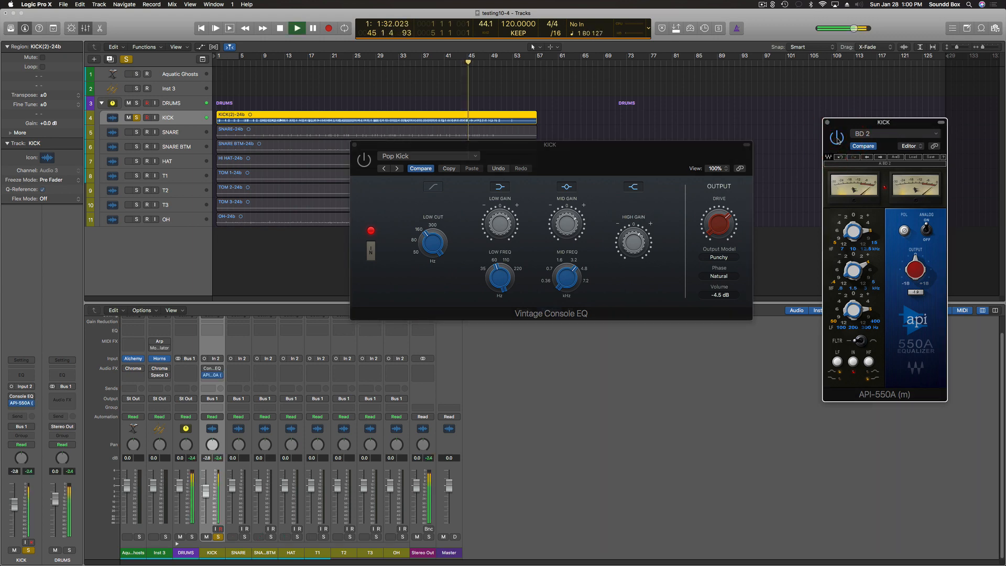
Insert the Vintage Graphic EQ in the KICK channel's next free effect slot and load its Kick drum preset
left_click(213, 382)
left_click(422, 529)
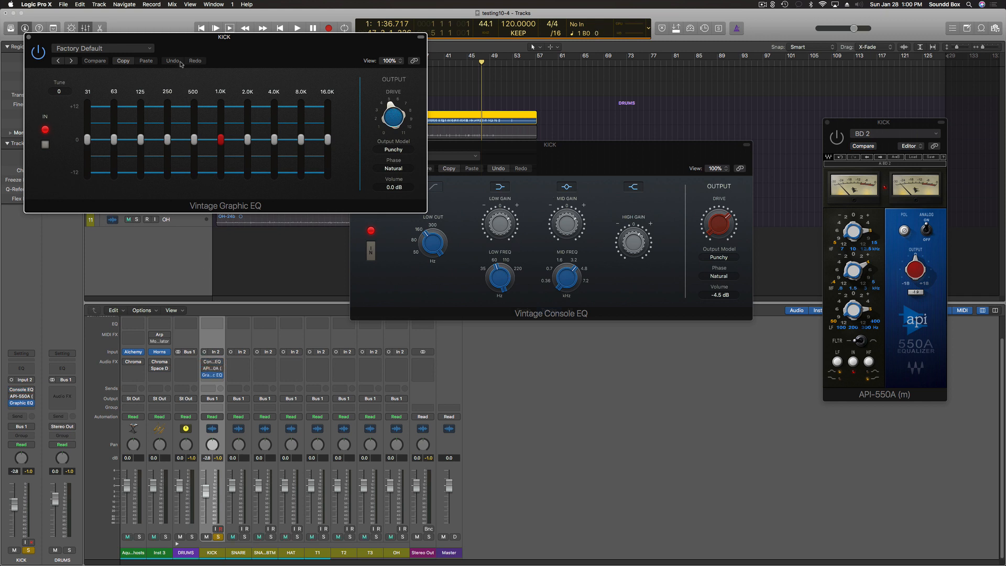
left_click_drag(171, 41, 308, 51)
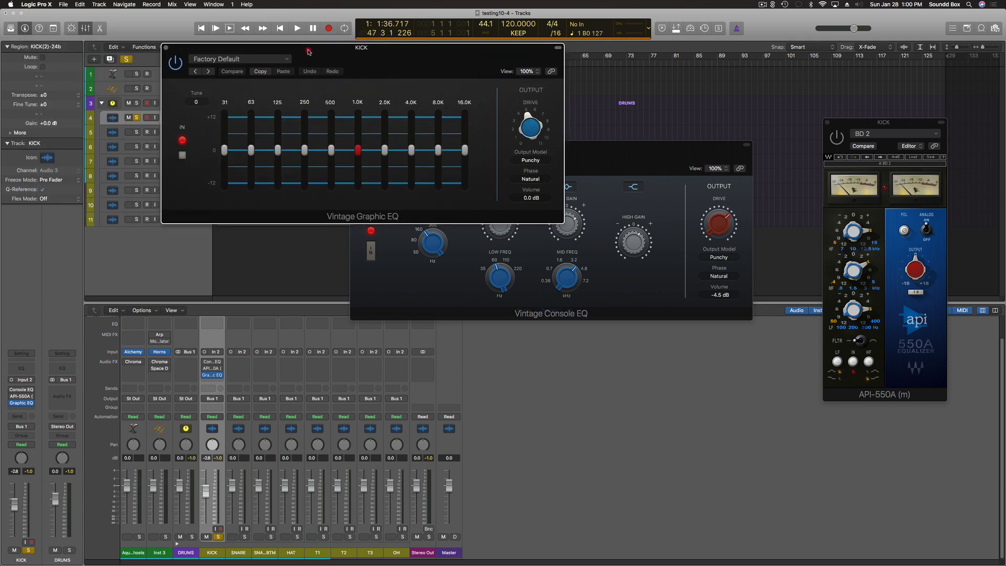
left_click(280, 62)
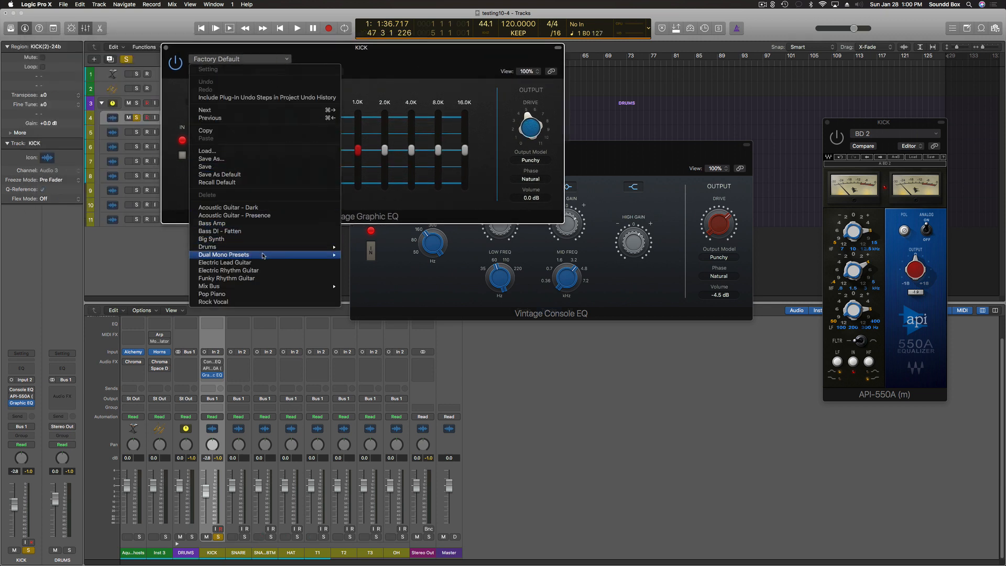
mouse_move(263, 250)
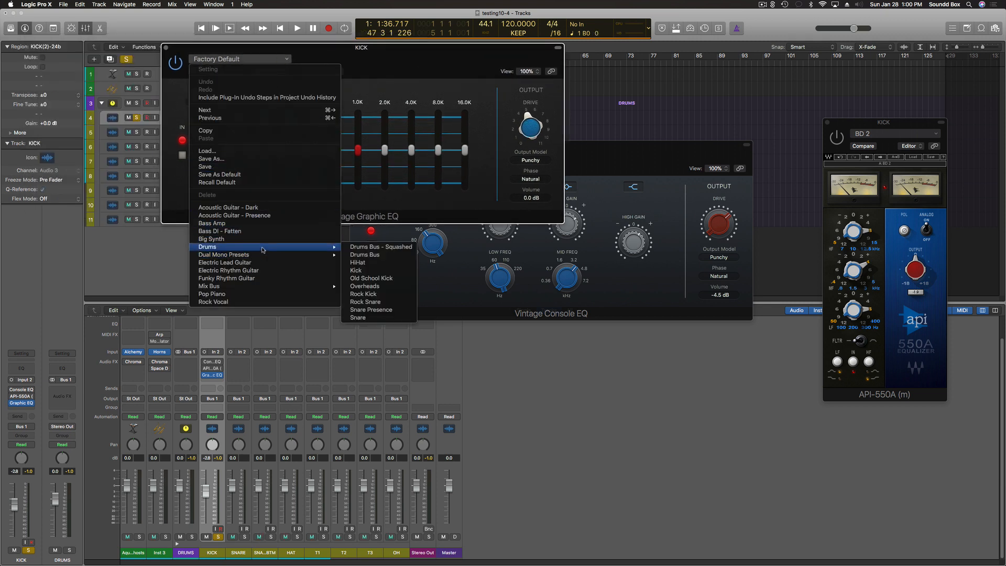
left_click(363, 271)
Compare the KICK through the Vintage Graphic EQ, Vintage Console EQ and API-550A in turn, and check the Graphic EQ's Output Model options
key("space")
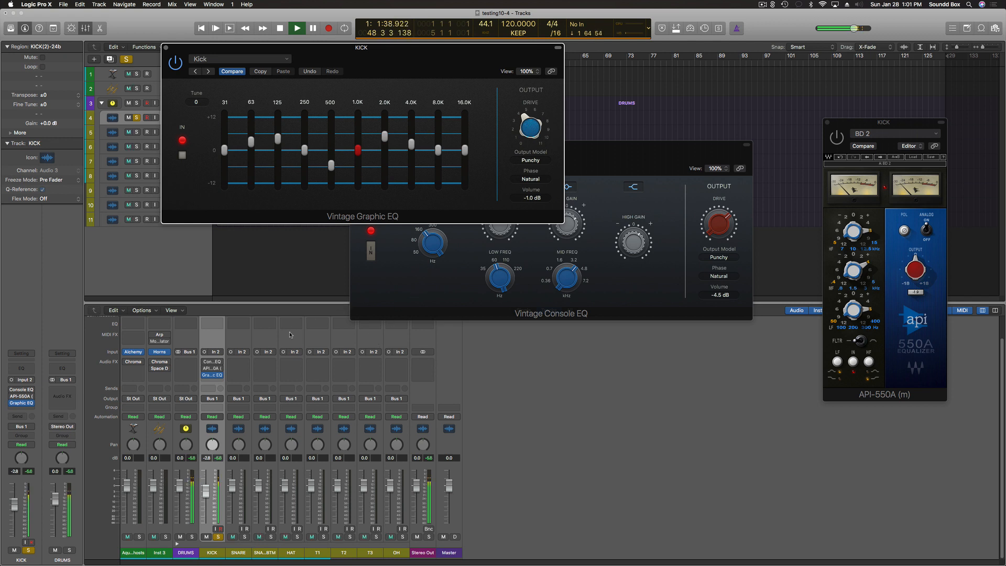
left_click(206, 375)
left_click(205, 362)
left_click(205, 363)
left_click(205, 369)
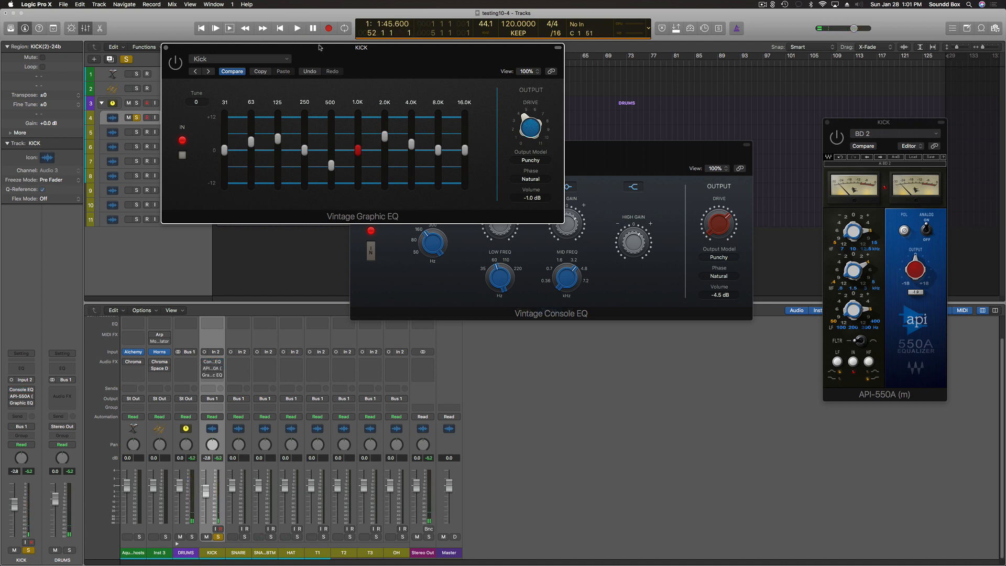
left_click_drag(320, 47, 326, 100)
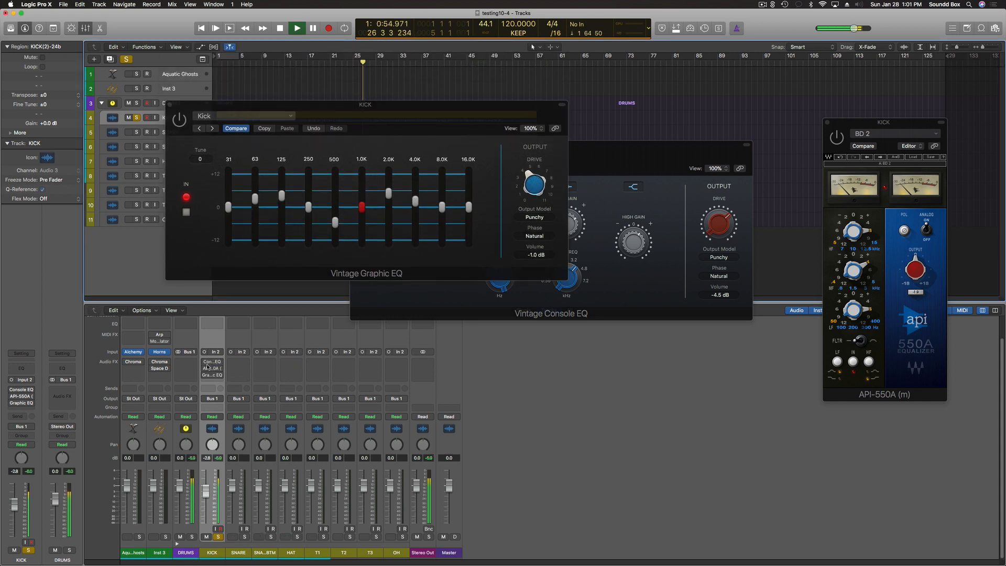
mouse_move(205, 370)
left_click(205, 369)
left_click(205, 376)
left_click(537, 216)
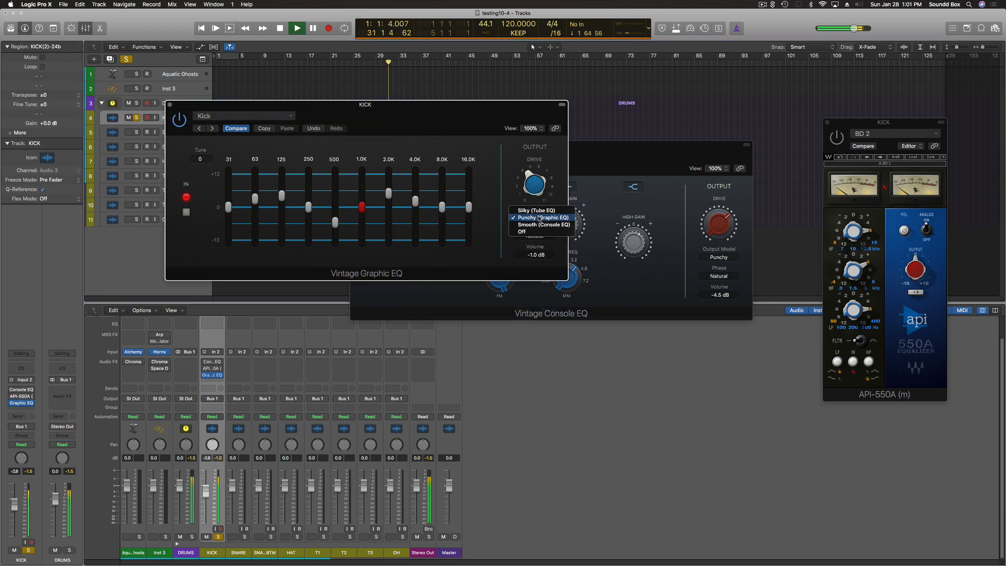
left_click(556, 246)
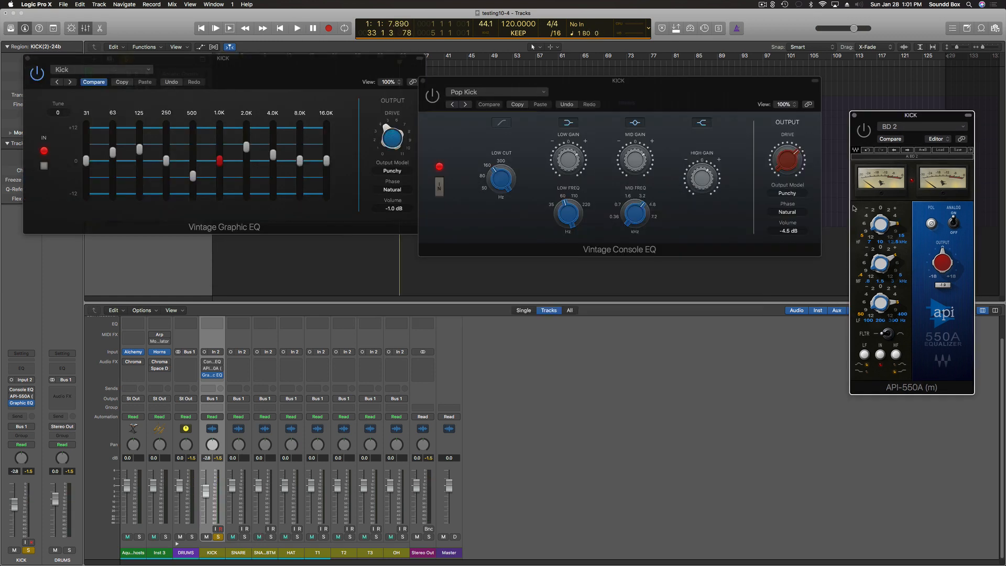
Replace the Vintage Graphic EQ on the KICK channel with the Vintage Tube EQ and load its Rock Kick 1 drum preset
left_click_drag(716, 83, 732, 56)
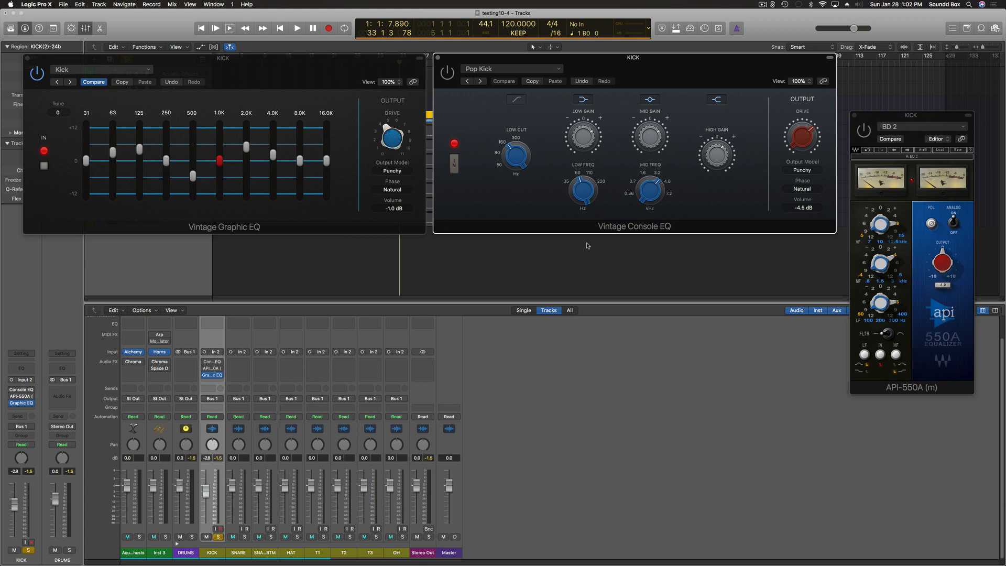
left_click(220, 375)
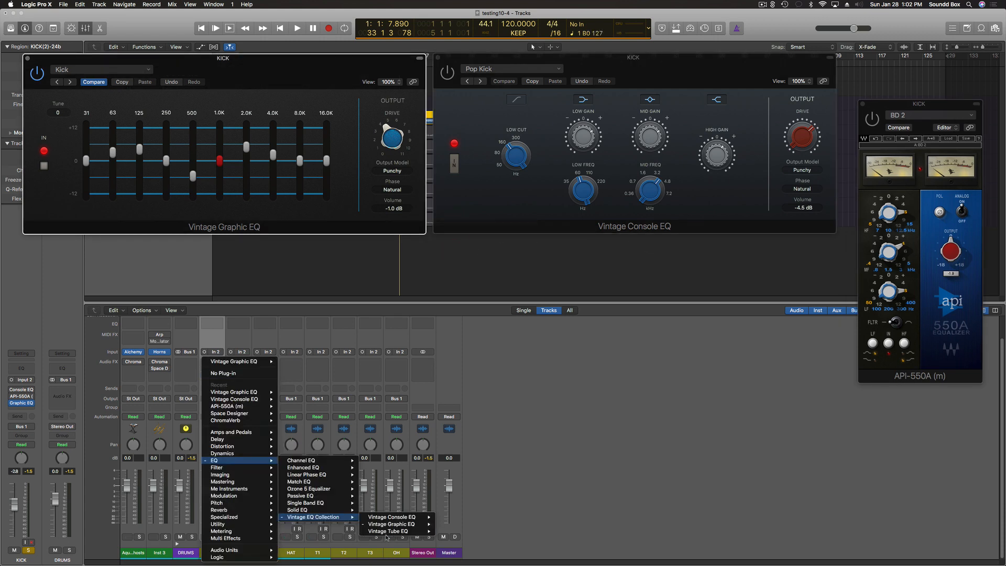
left_click(385, 531)
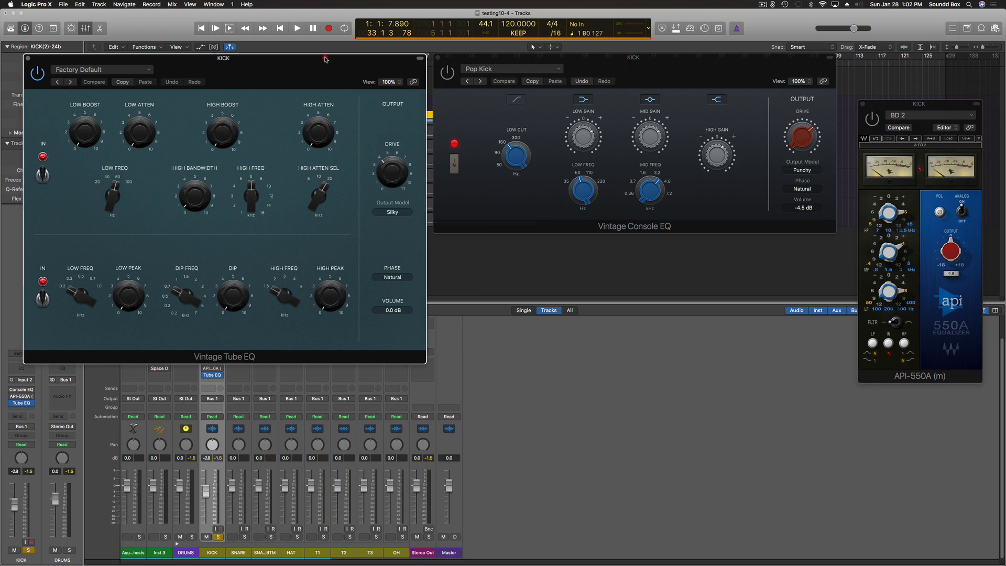
left_click_drag(325, 58, 438, 47)
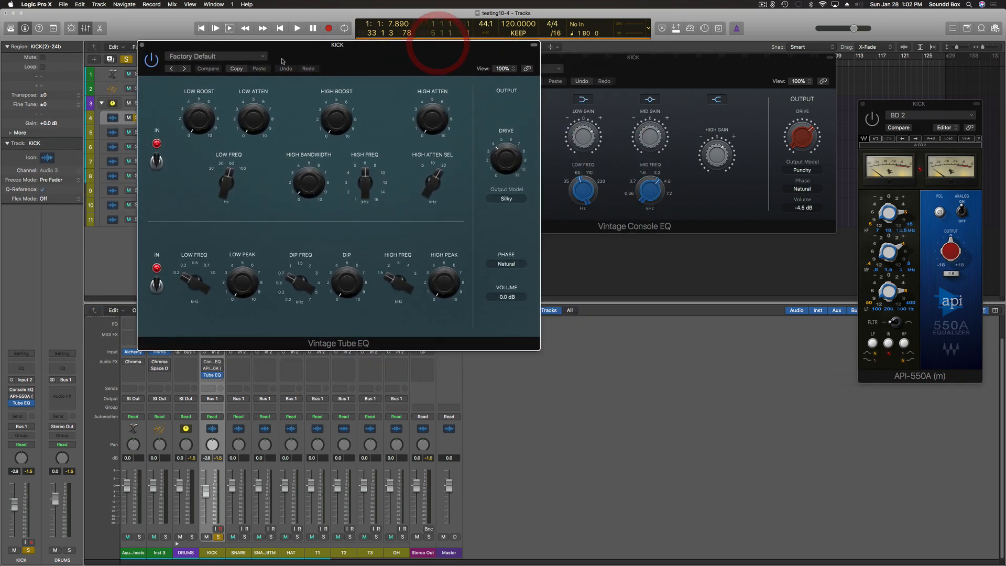
left_click(262, 55)
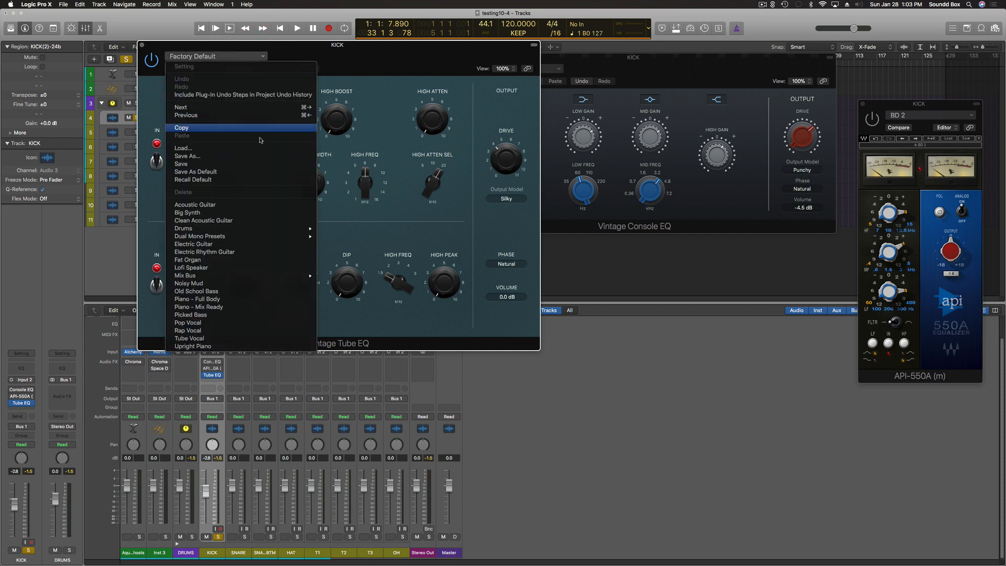
mouse_move(252, 229)
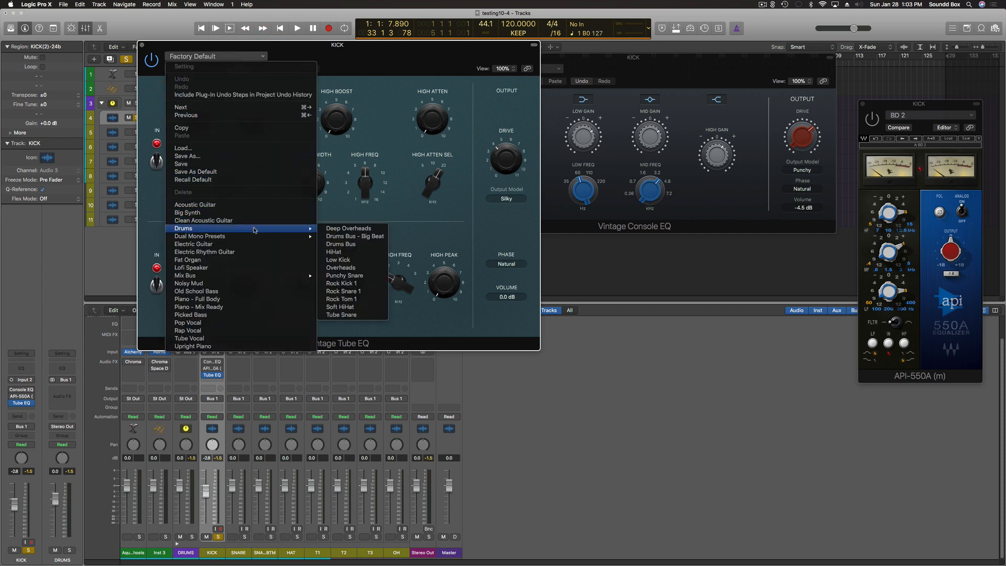
left_click(361, 283)
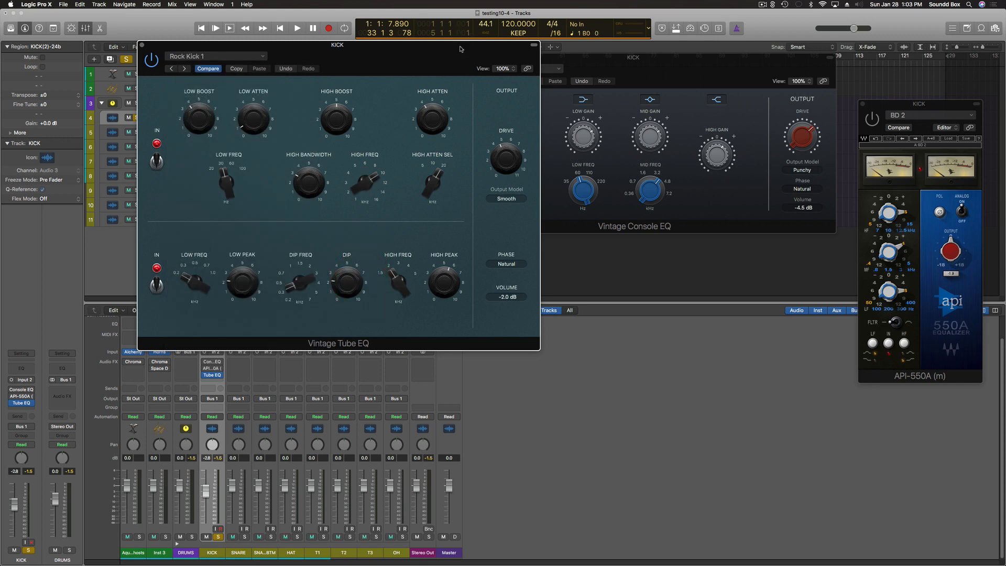
Play the KICK from near bar 27 and change the Vintage Tube EQ's preset to Low Kick
left_click_drag(460, 46, 716, 73)
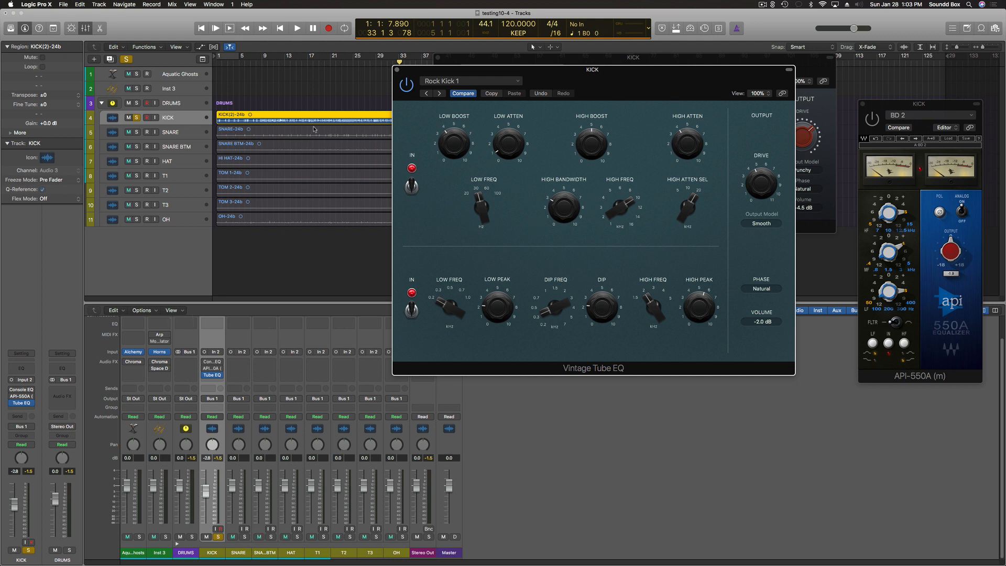
left_click(370, 63)
key("space")
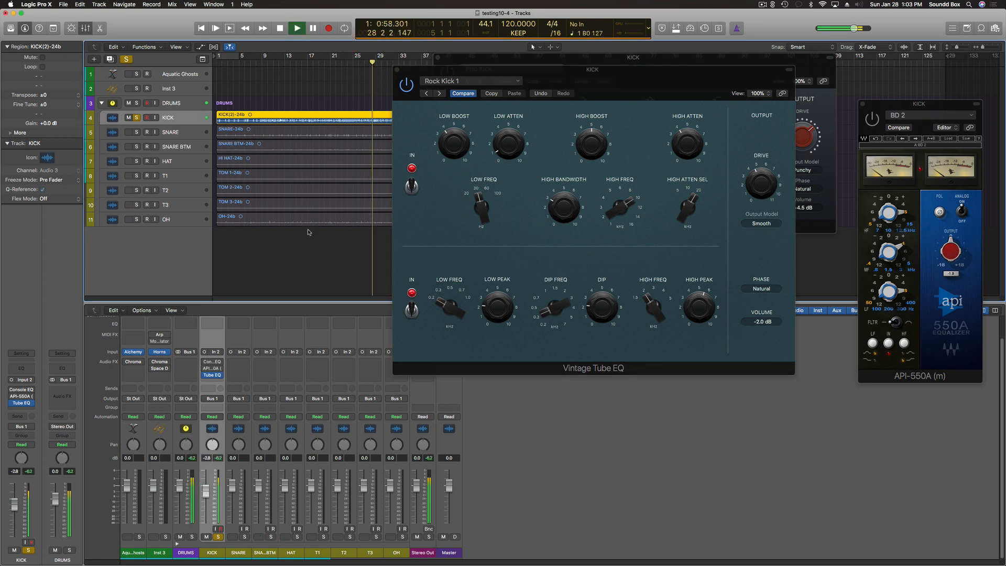
left_click(515, 83)
mouse_move(508, 254)
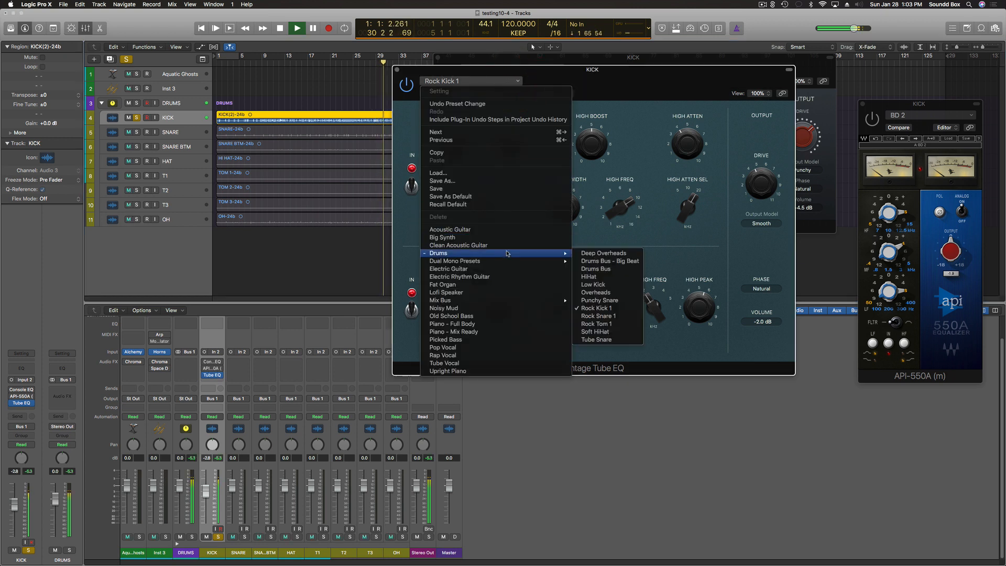
left_click(609, 285)
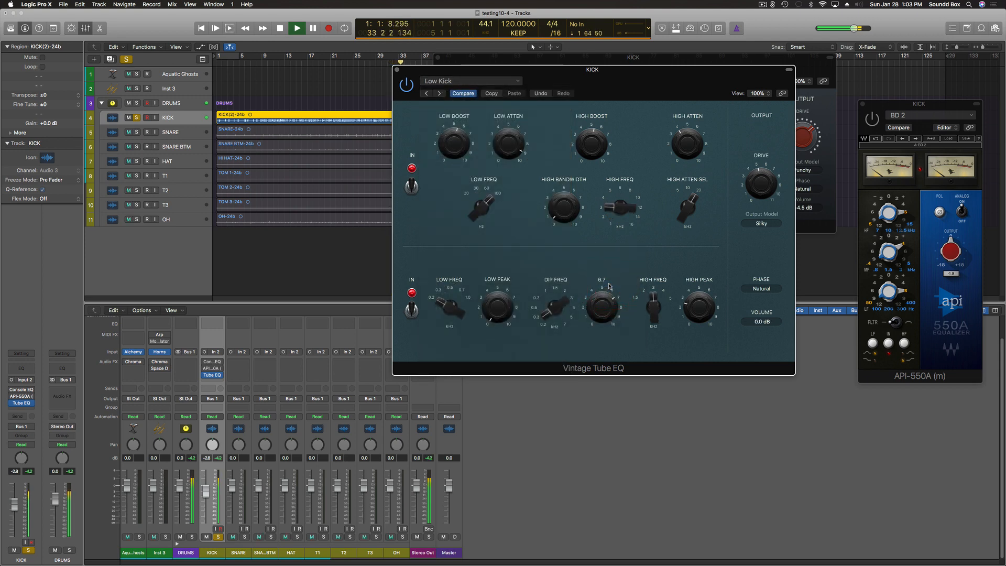
Arrange the Vintage Console EQ and API-550A windows side by side below the track regions to compare their controls
left_click_drag(632, 73, 607, 133)
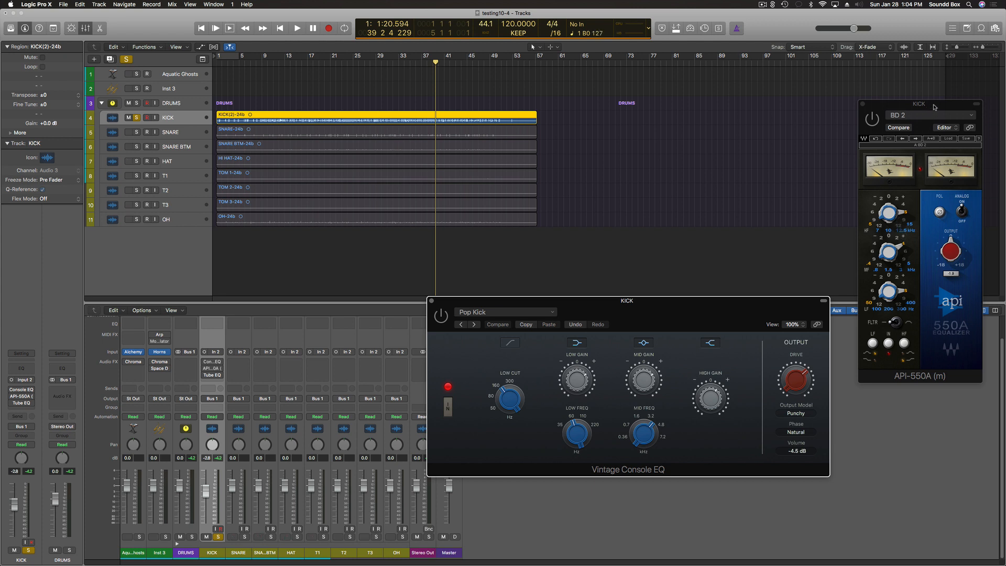
left_click_drag(934, 107, 916, 201)
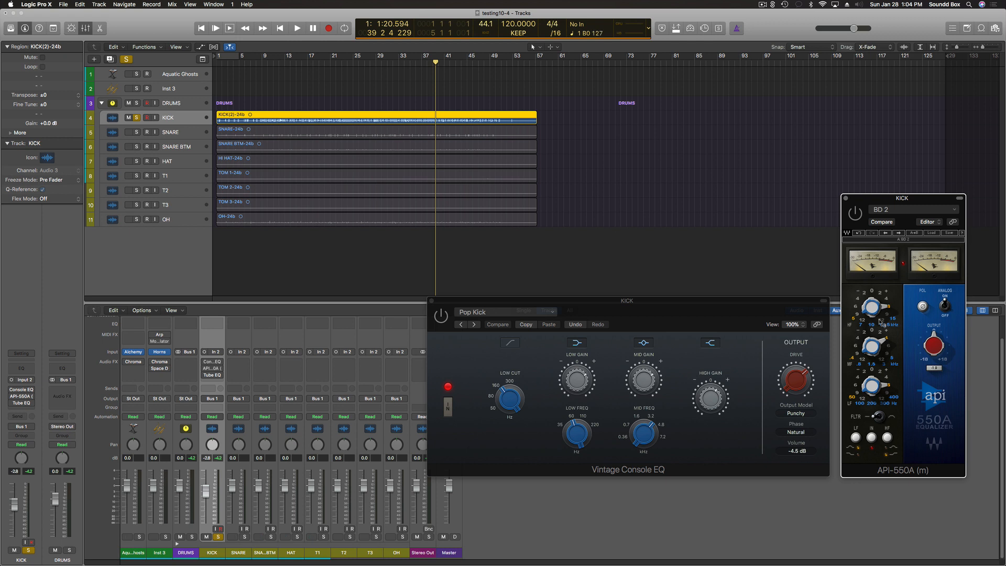
mouse_move(866, 306)
left_click_drag(693, 301, 692, 200)
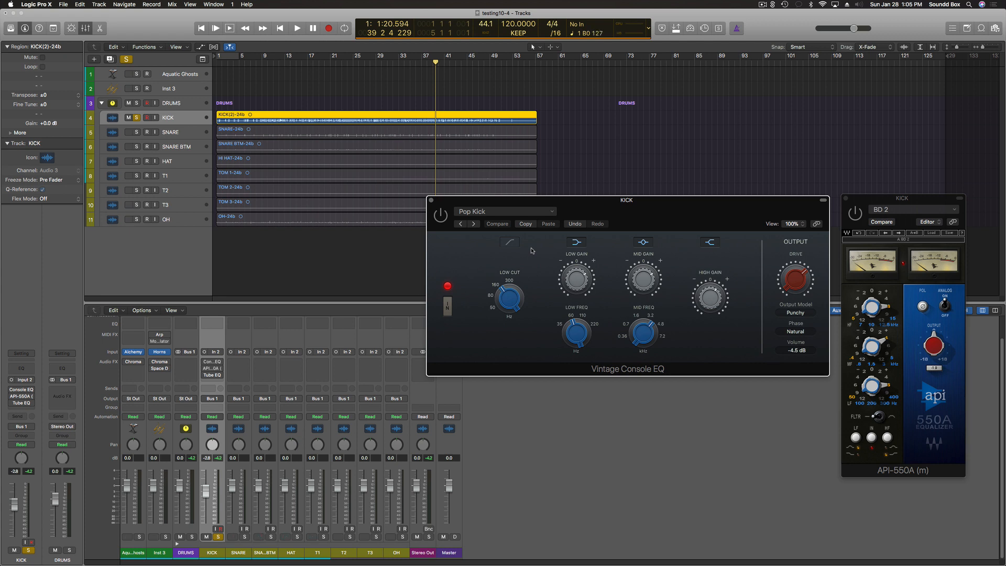
mouse_move(577, 205)
left_mouse_down()
mouse_move(560, 216)
mouse_move(565, 206)
left_mouse_up()
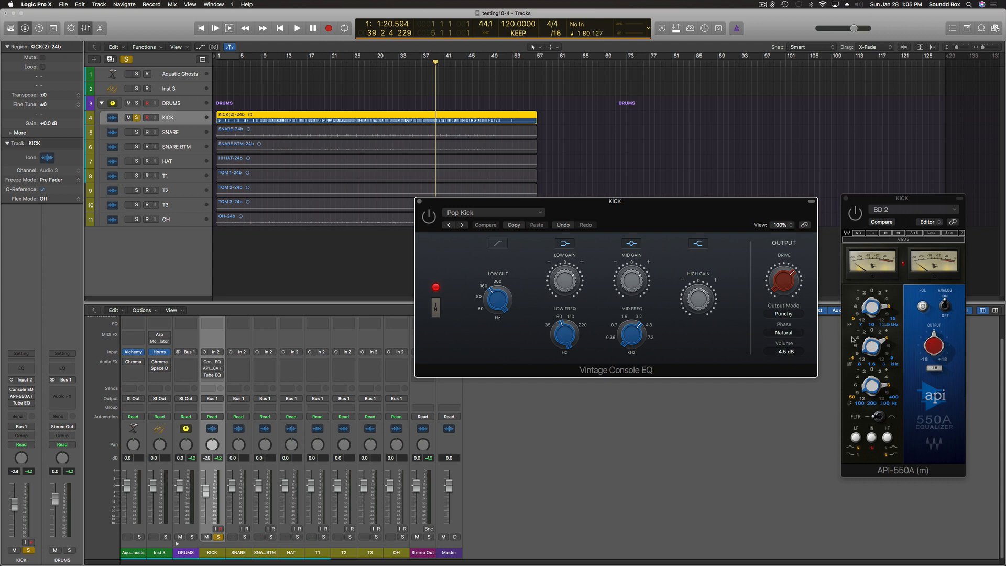
left_click_drag(690, 202, 674, 181)
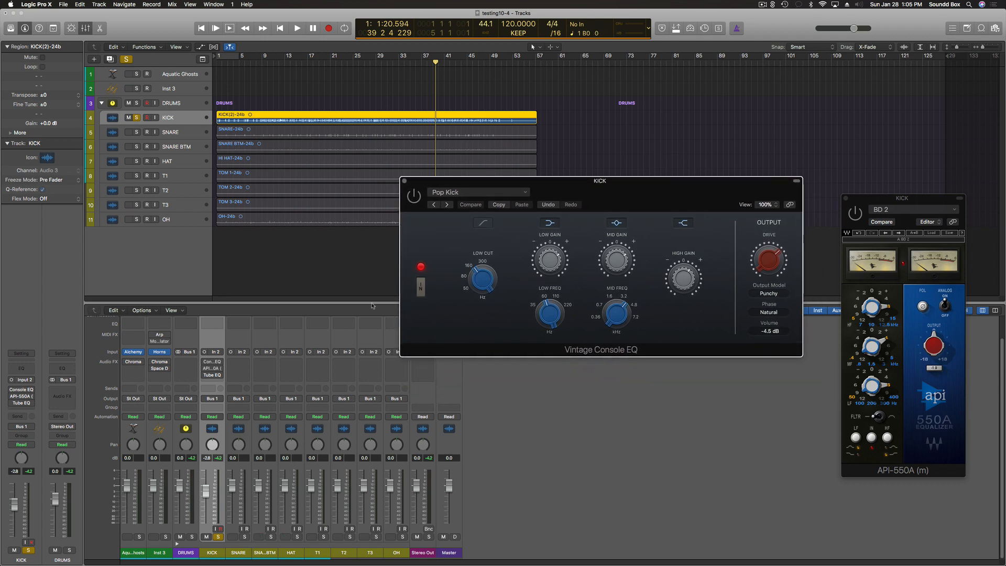
Reopen the KICK's Vintage Tube EQ and arrange its window beside the Vintage Console EQ and API-550A so all three are readable
left_click(213, 375)
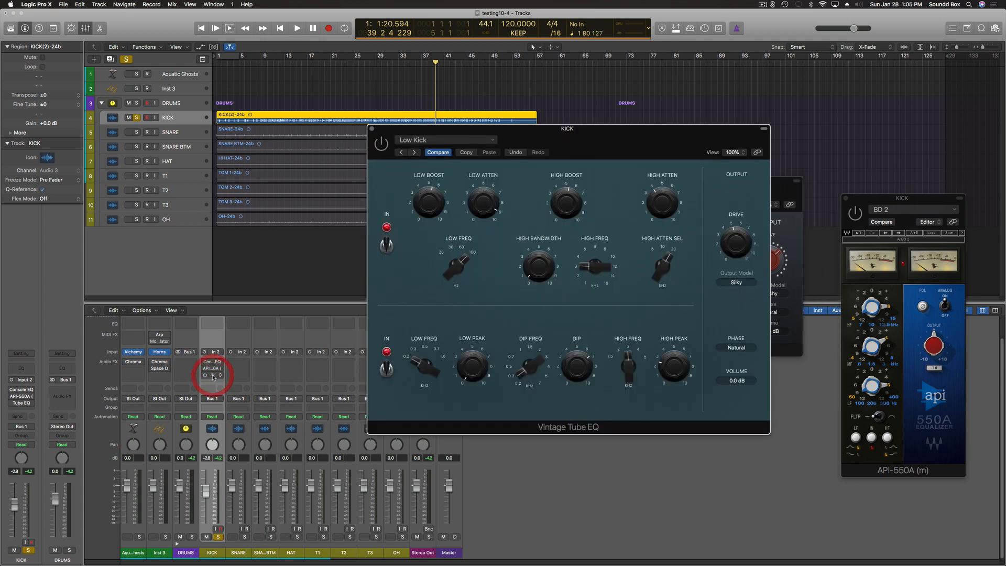
left_click_drag(668, 134, 376, 155)
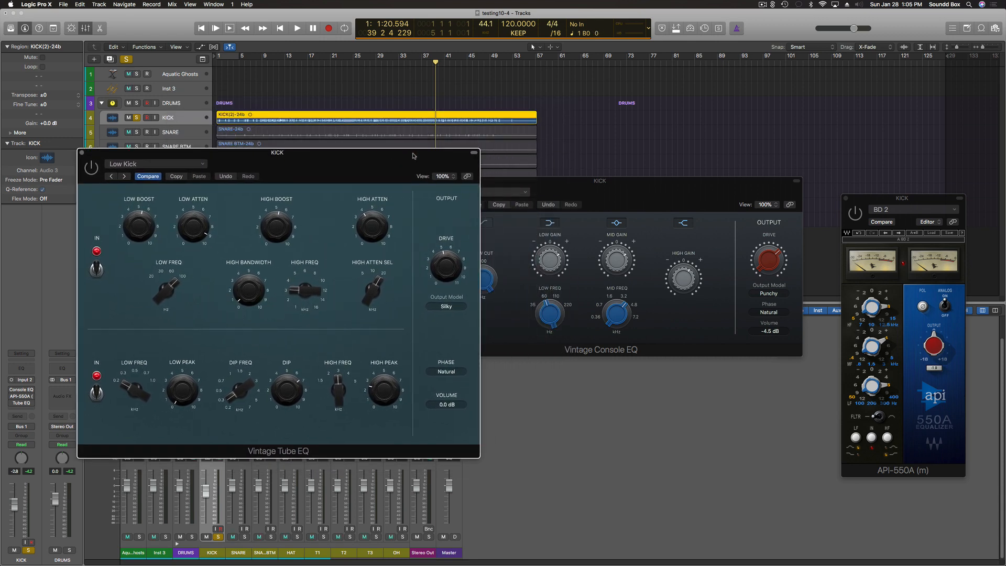
left_click(560, 185)
left_click_drag(561, 185, 654, 159)
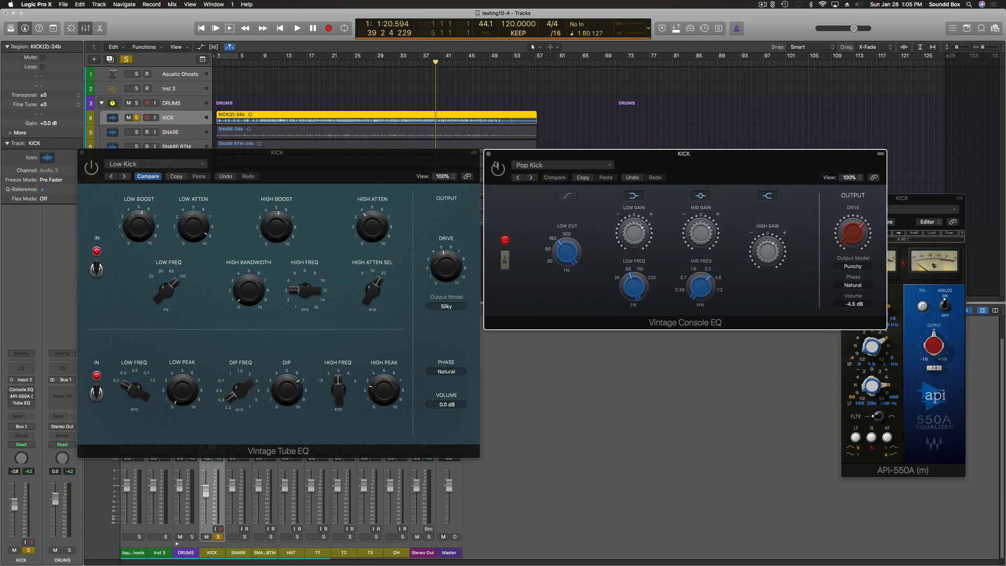
left_click(933, 200)
left_click_drag(953, 186, 963, 270)
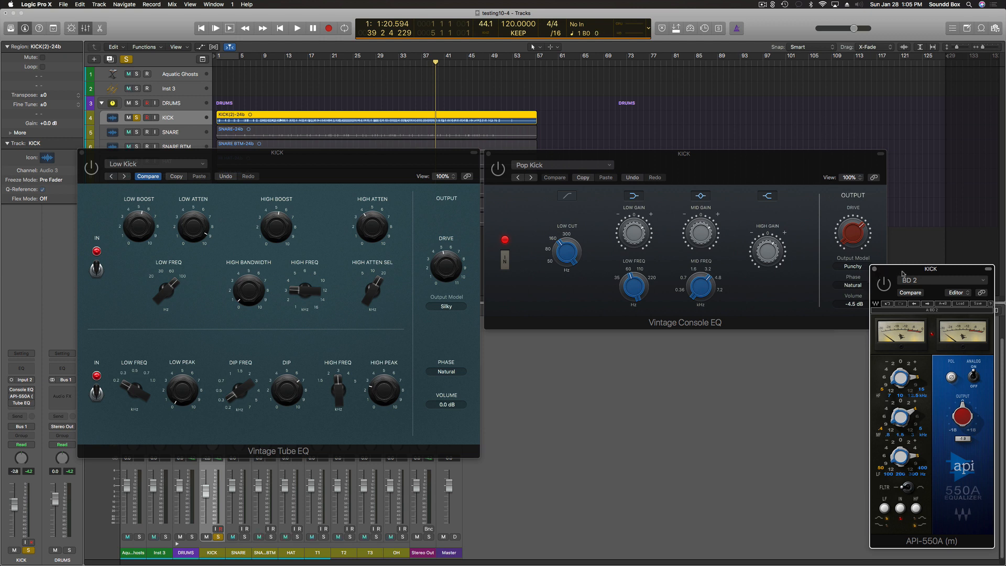
Spread the KICK's Vintage Tube EQ, Vintage Console EQ and API-550A windows apart so that none of them overlap
left_click_drag(902, 272, 898, 266)
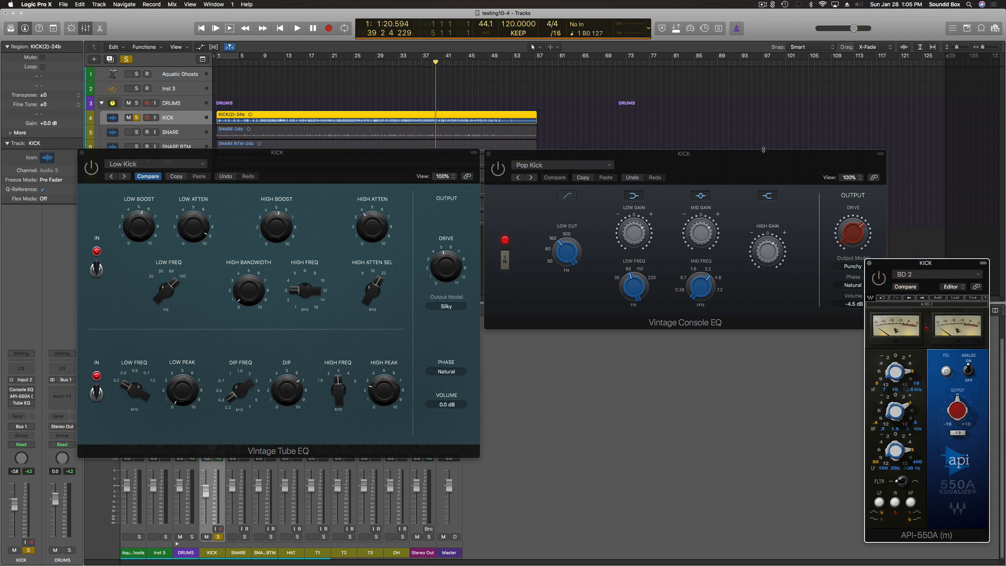
left_click_drag(761, 156, 763, 64)
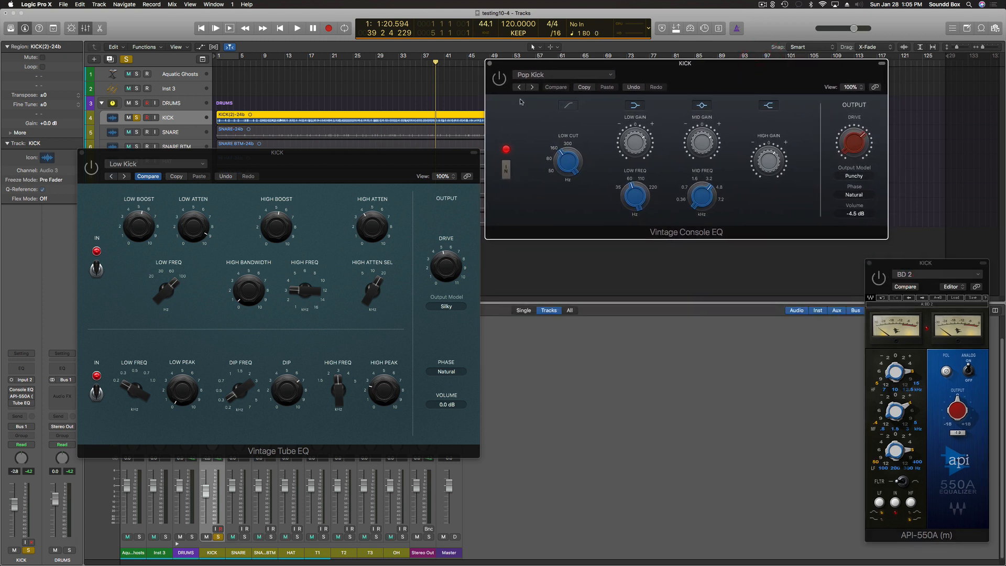
left_click_drag(386, 162, 320, 128)
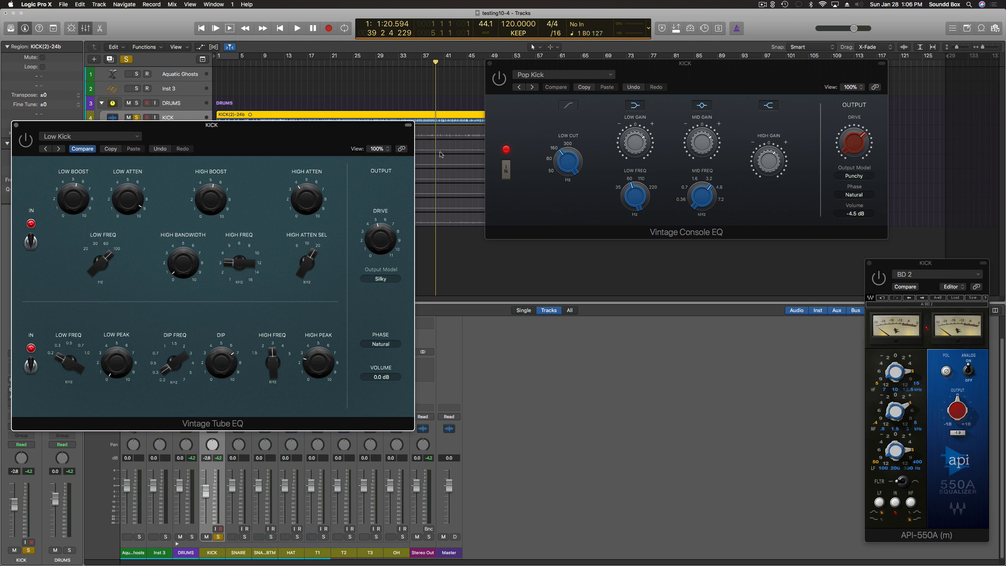
mouse_move(648, 122)
left_click_drag(646, 63, 597, 82)
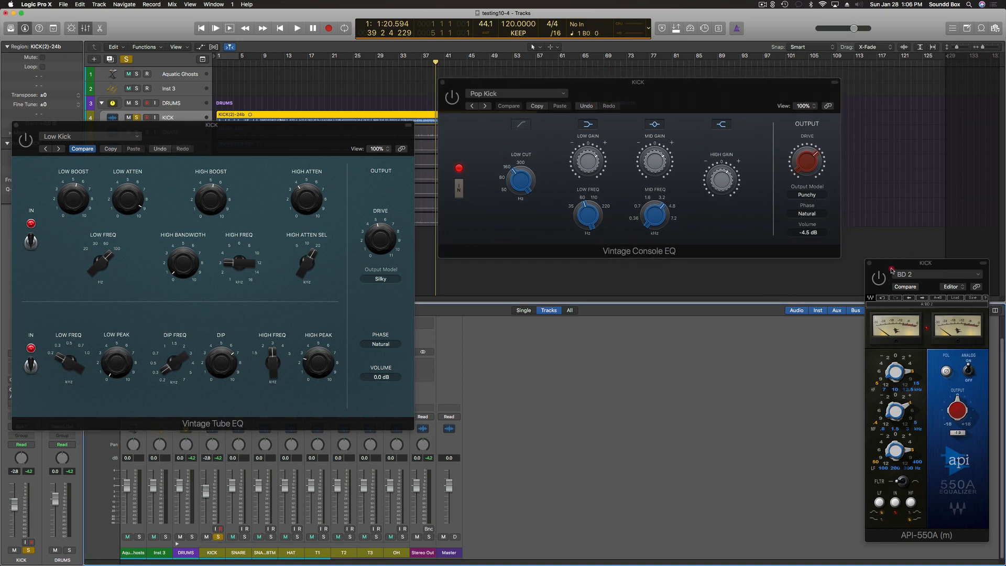
mouse_move(892, 267)
left_mouse_down()
mouse_move(865, 306)
mouse_move(883, 254)
left_mouse_up()
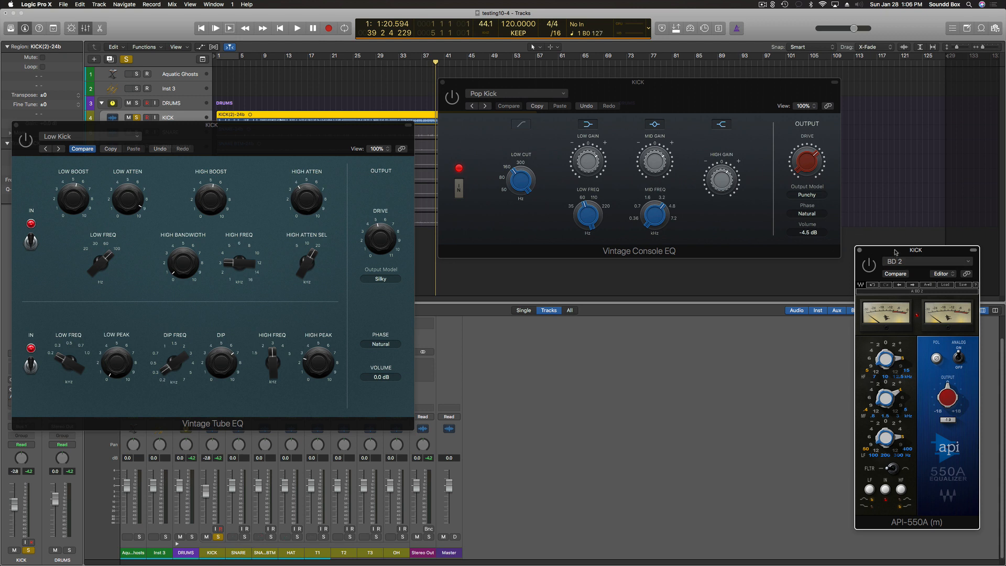
left_click_drag(896, 252, 894, 255)
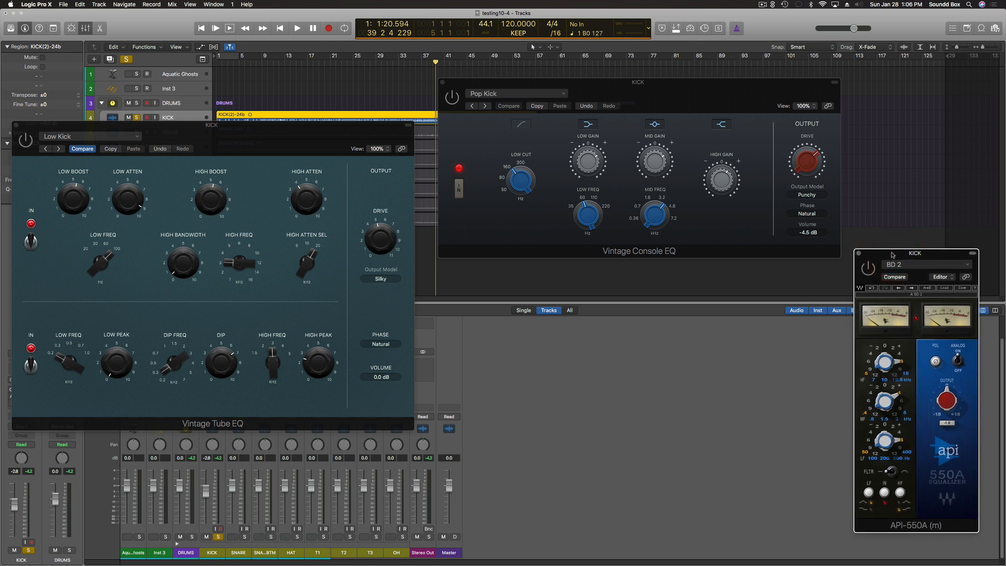
left_click_drag(892, 255, 889, 250)
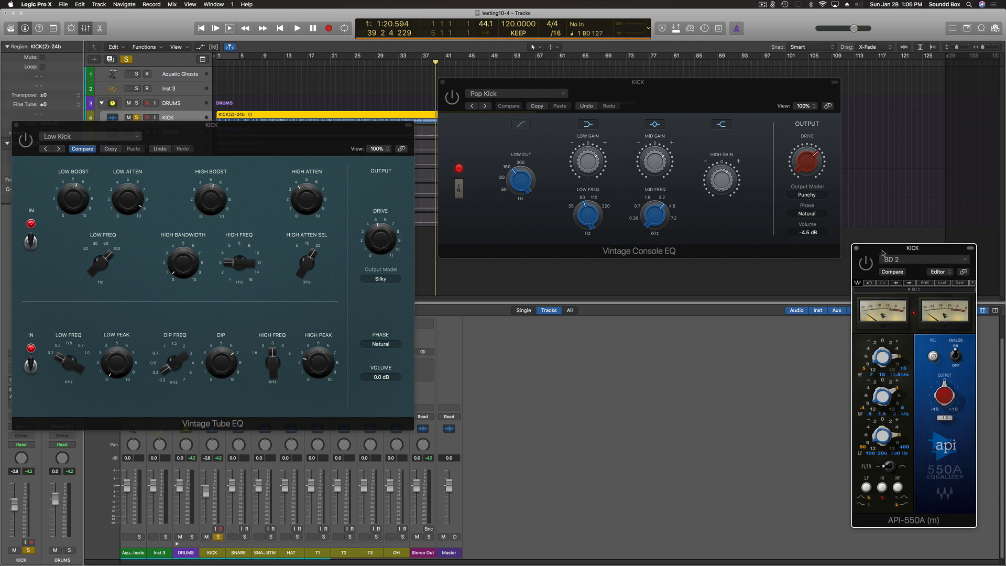
left_click_drag(883, 252, 884, 258)
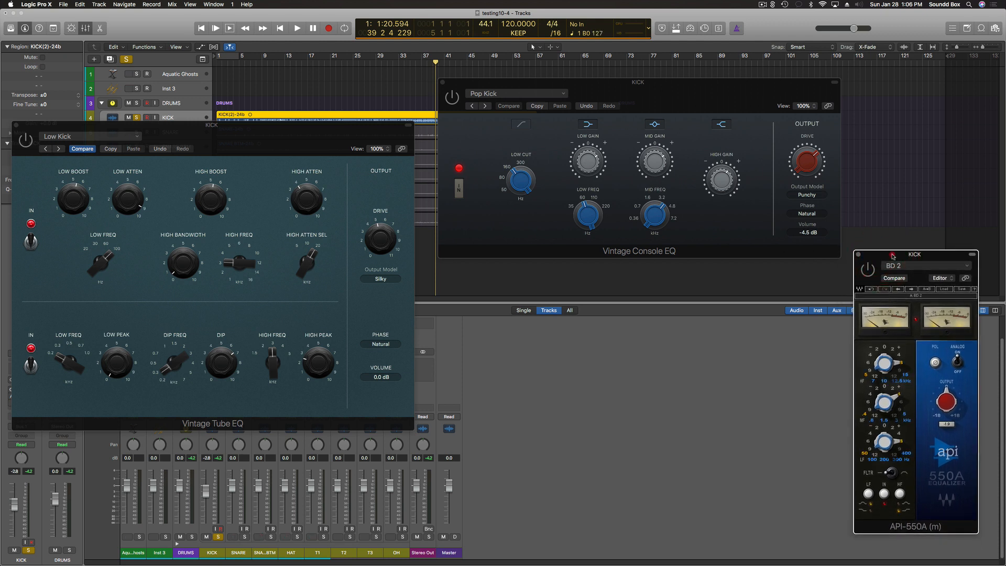
left_click_drag(893, 257, 893, 252)
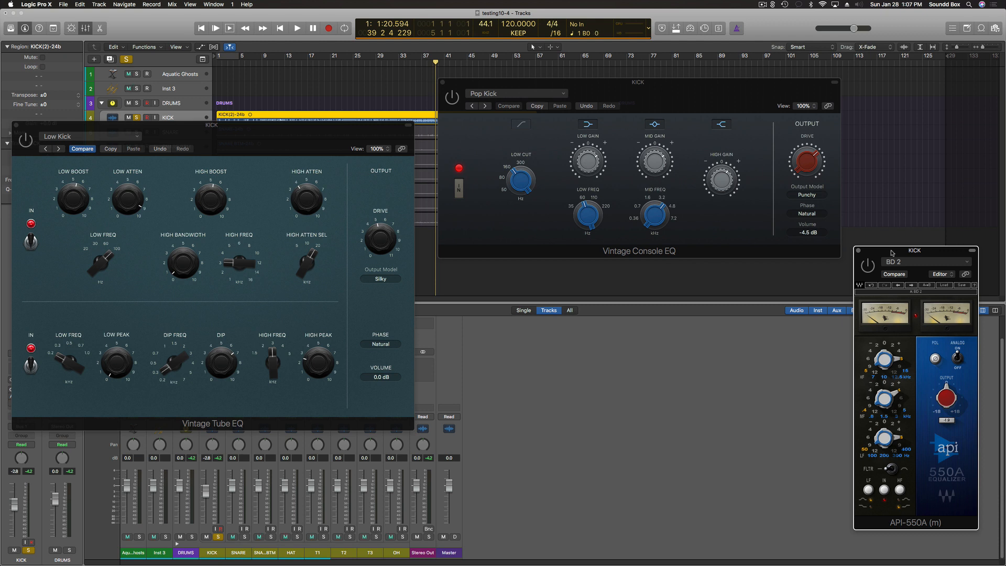
left_click_drag(893, 252, 892, 218)
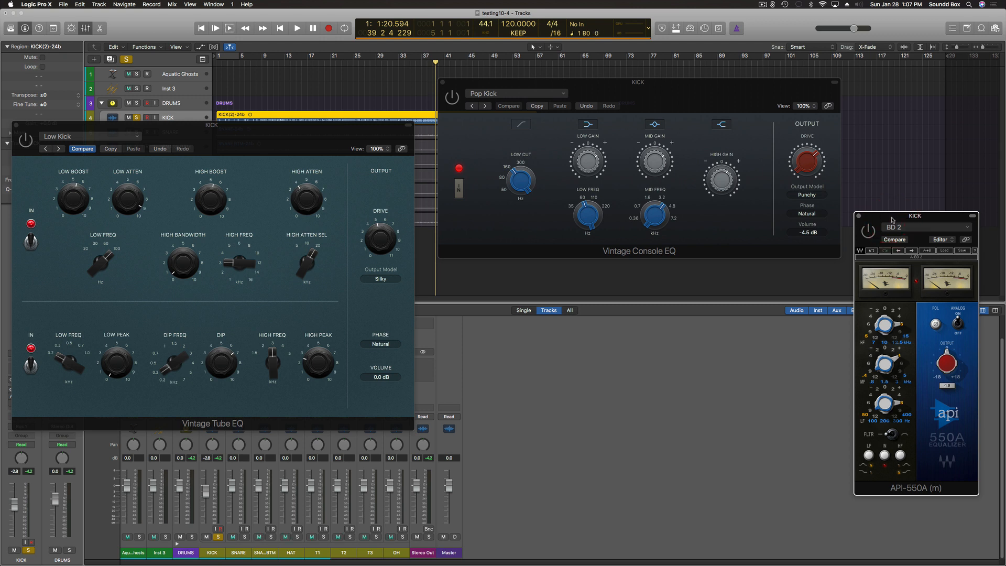
left_click_drag(892, 220, 890, 232)
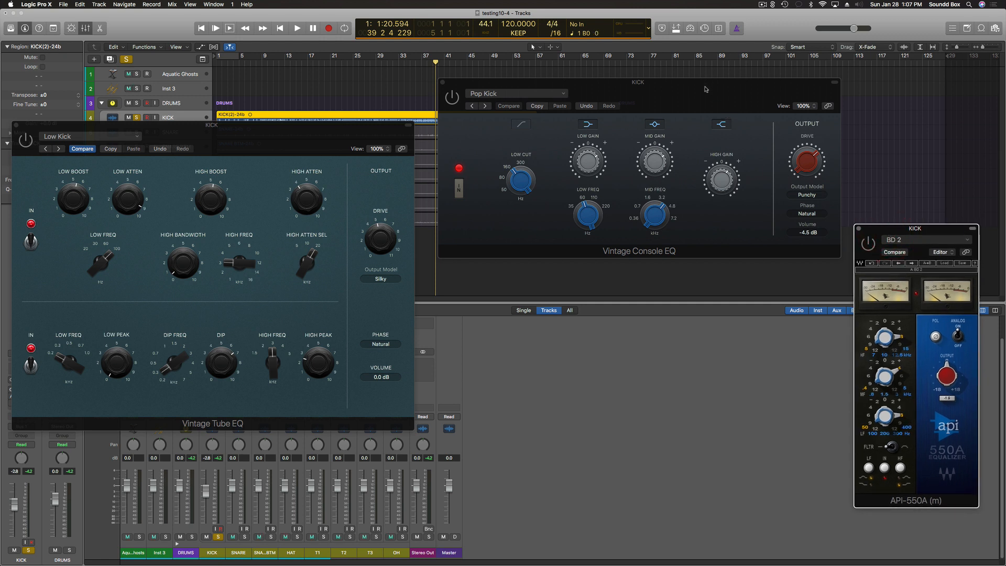
Line up the Vintage Console EQ window level with the Vintage Tube EQ and raise the API-550A window beside it
left_click_drag(705, 89, 701, 145)
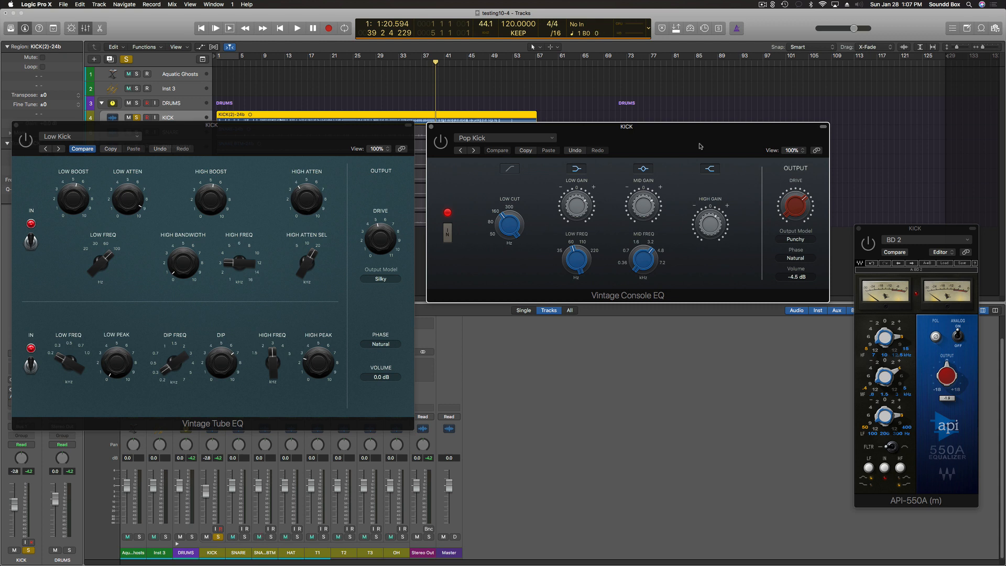
left_click(934, 231)
left_click_drag(933, 231, 939, 215)
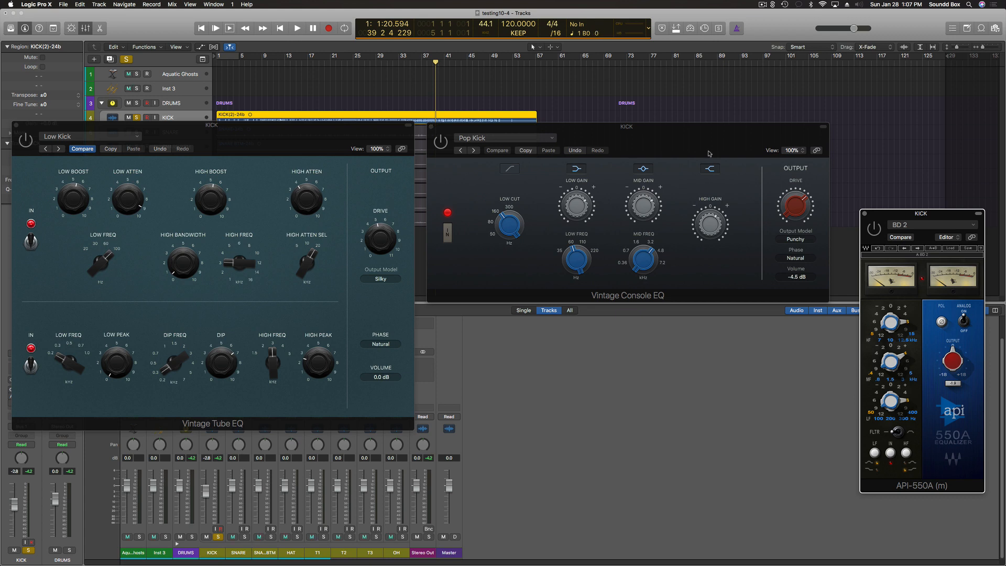
left_click_drag(931, 215, 936, 198)
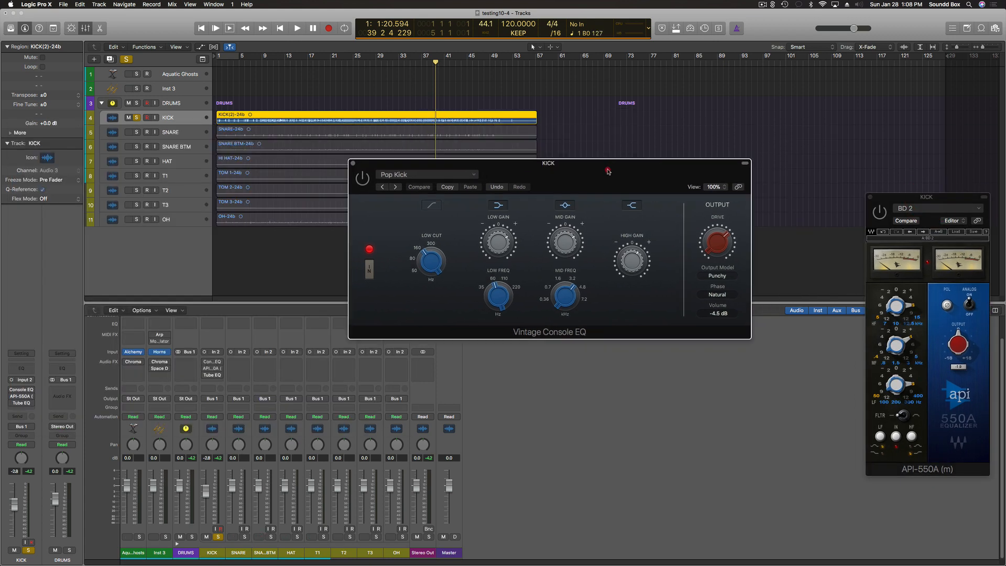
Place the Vintage Console EQ and API-550A windows side by side over the track regions for a direct comparison
left_click_drag(608, 171, 582, 201)
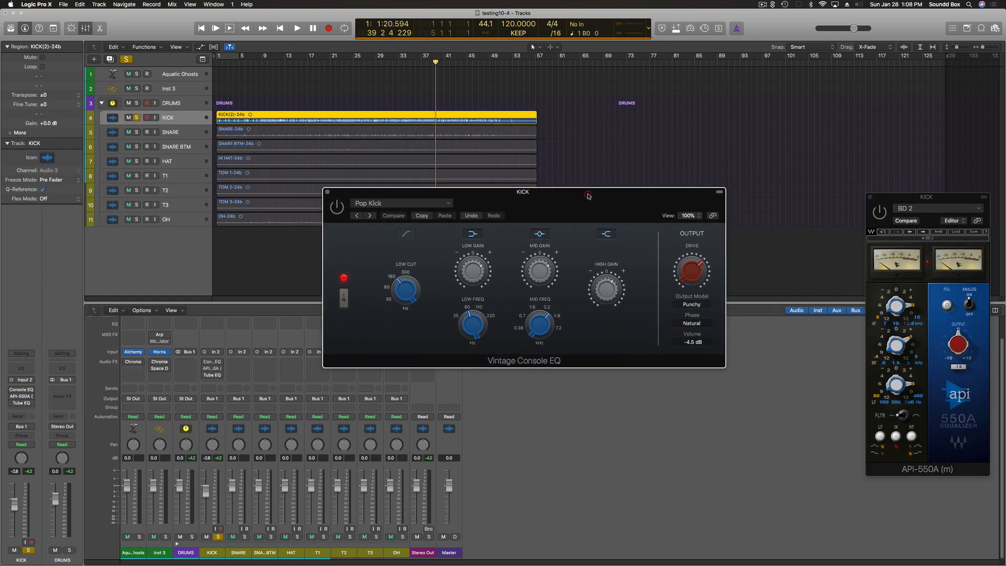
left_click_drag(889, 194, 795, 102)
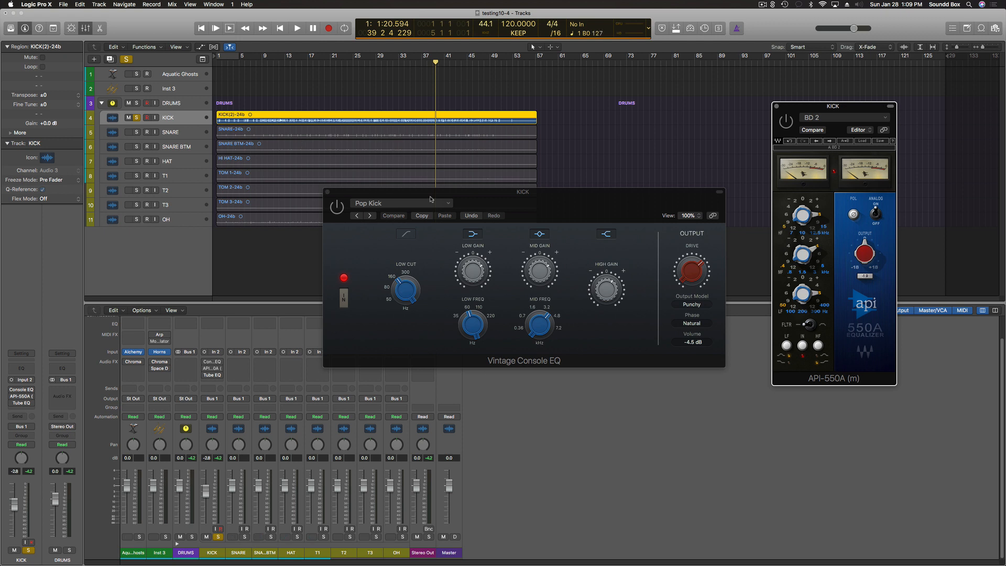
left_click_drag(490, 197, 476, 138)
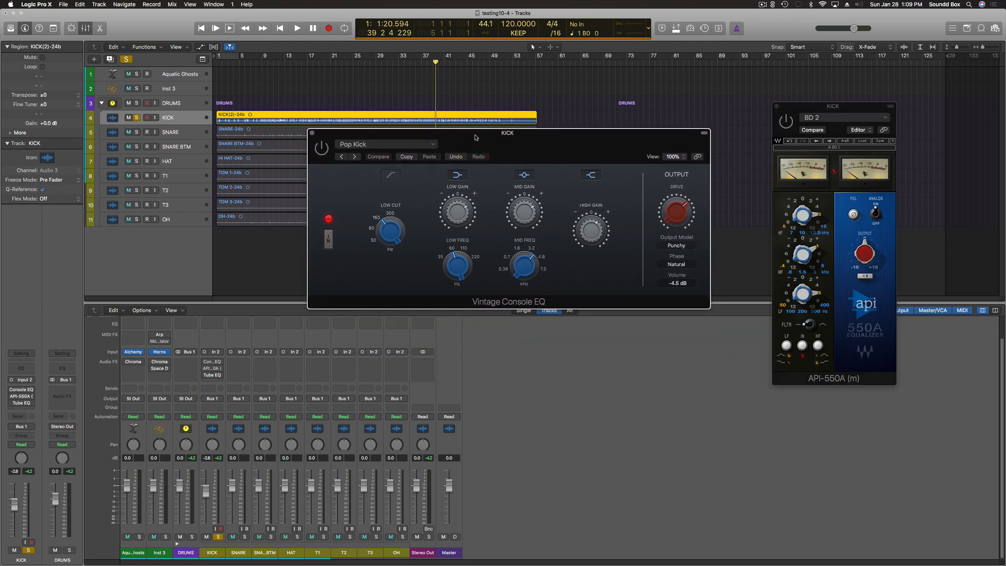
mouse_move(475, 218)
left_click_drag(655, 135, 626, 173)
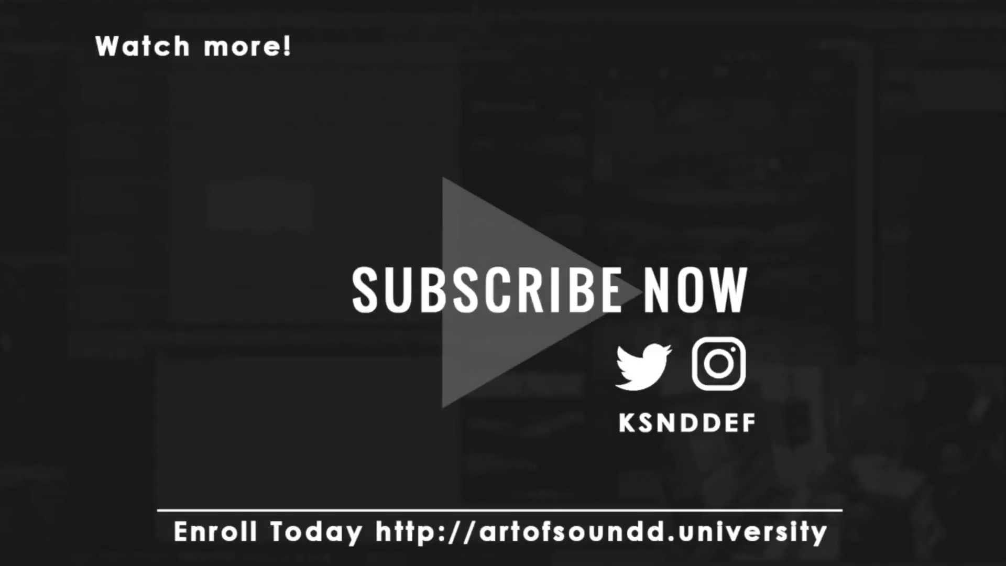